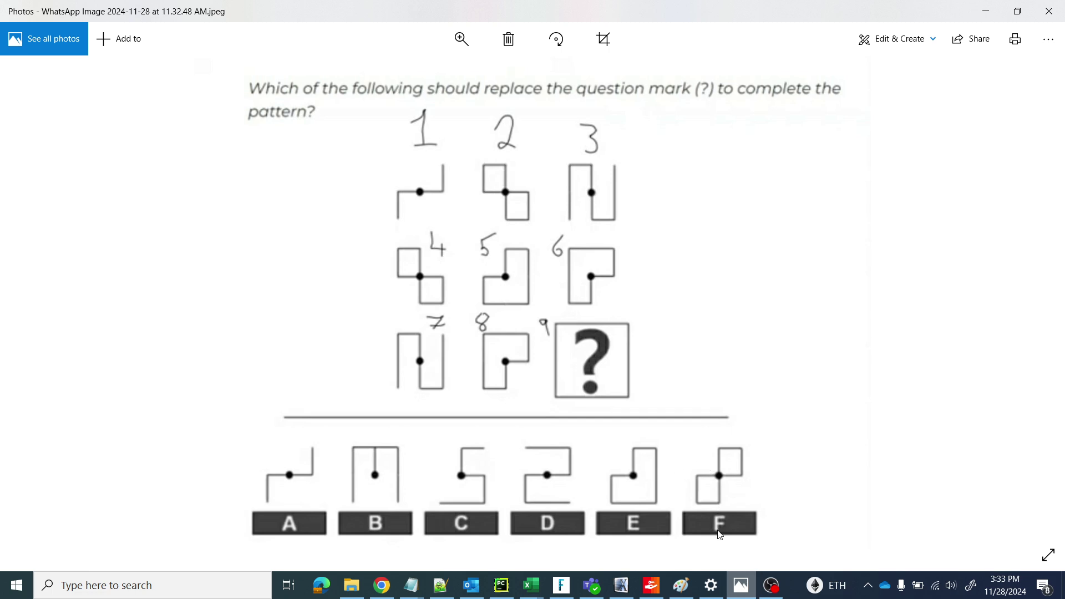
Step: Sketch puzzle figure 1 as a blue stepped line with the Pencil
left_click(681, 585)
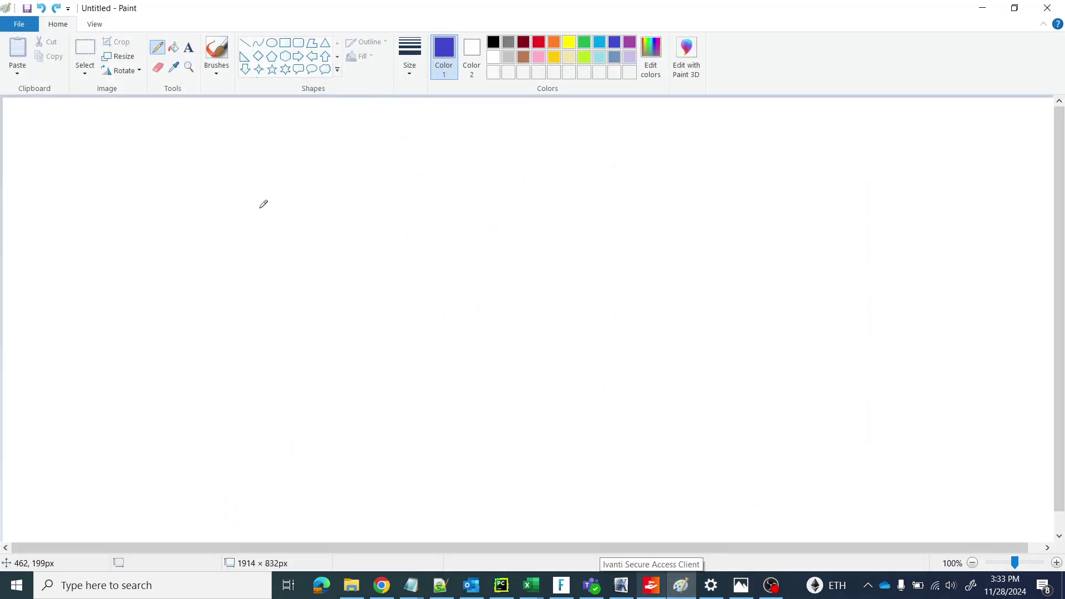
key("alt+Tab")
key("alt+Tab")
left_click_drag(242, 196, 243, 235)
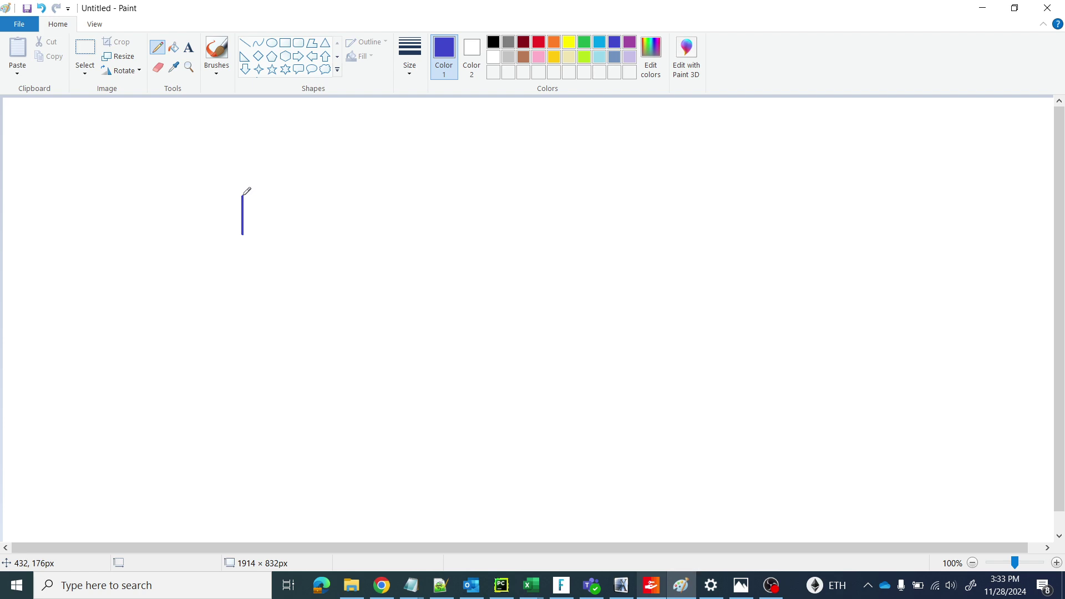
mouse_move(243, 196)
left_mouse_down()
mouse_move(339, 196)
mouse_move(351, 143)
left_mouse_up()
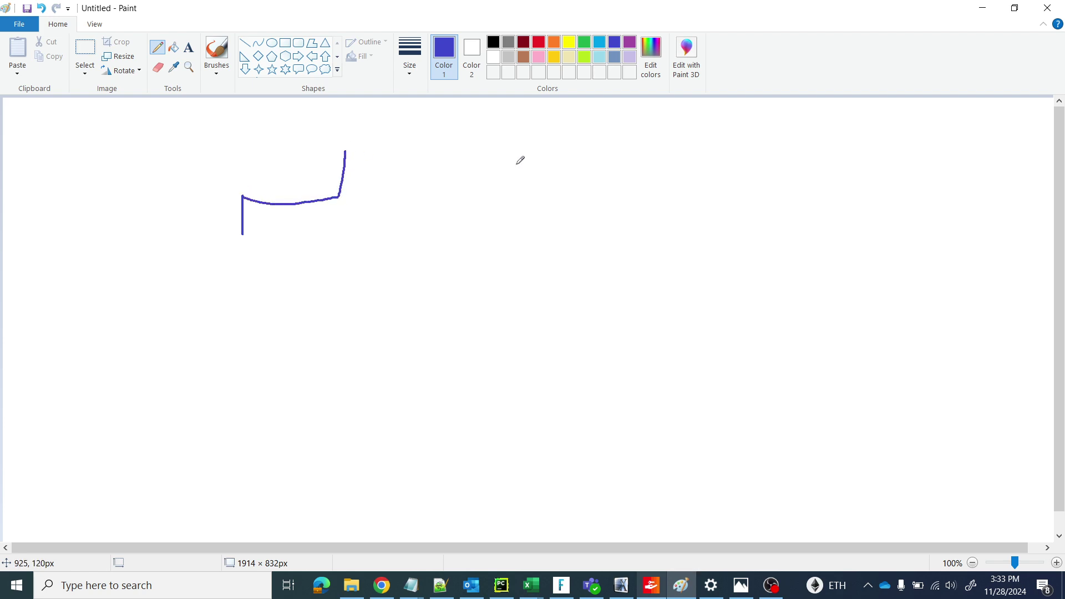
Step: Draw figure 2 as two offset blue squares to the right of figure 1
key("alt+Tab")
key("alt+Tab")
mouse_move(477, 148)
left_mouse_down()
mouse_move(476, 193)
mouse_move(579, 189)
mouse_move(582, 243)
left_mouse_up()
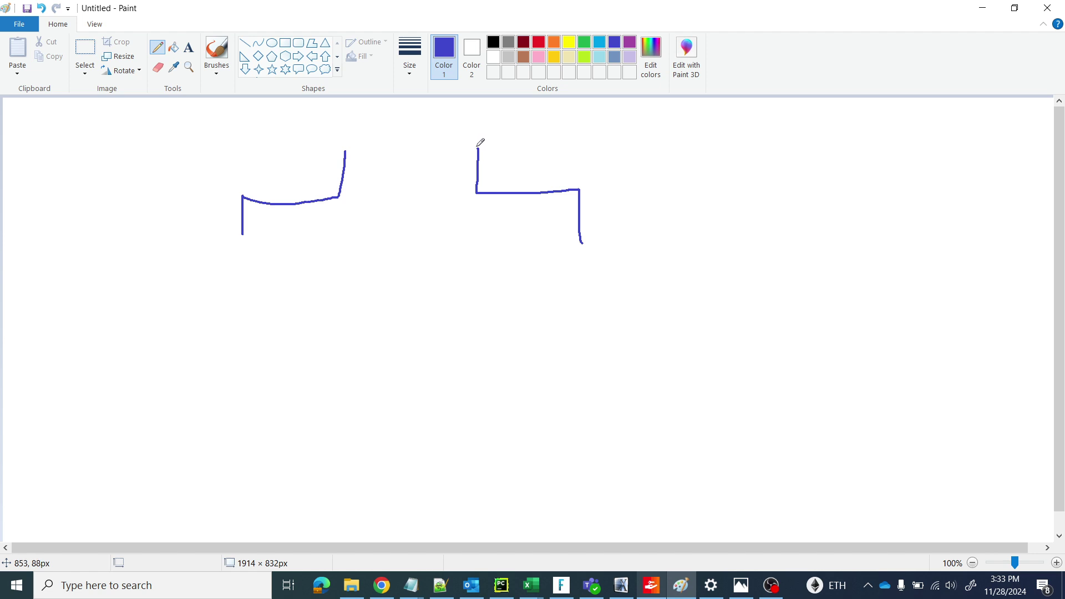
mouse_move(477, 146)
left_mouse_down()
mouse_move(531, 147)
mouse_move(528, 249)
mouse_move(583, 245)
left_mouse_up()
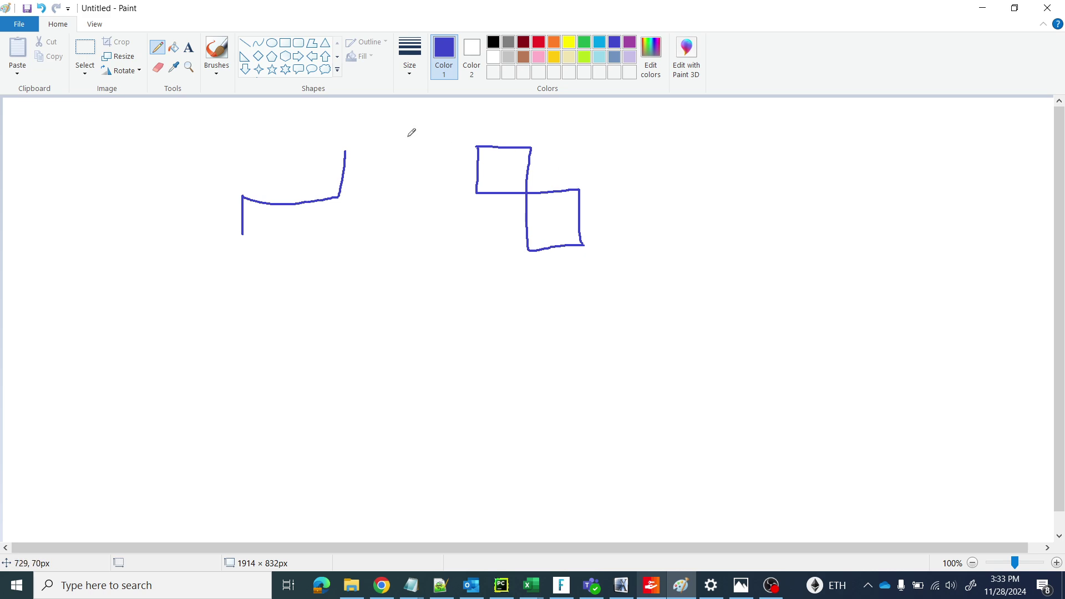
Step: Trace figure 1's shape in red over figure 2
left_click(538, 42)
left_click_drag(474, 197, 472, 256)
mouse_move(471, 200)
left_mouse_down()
mouse_move(573, 193)
mouse_move(579, 142)
left_mouse_up()
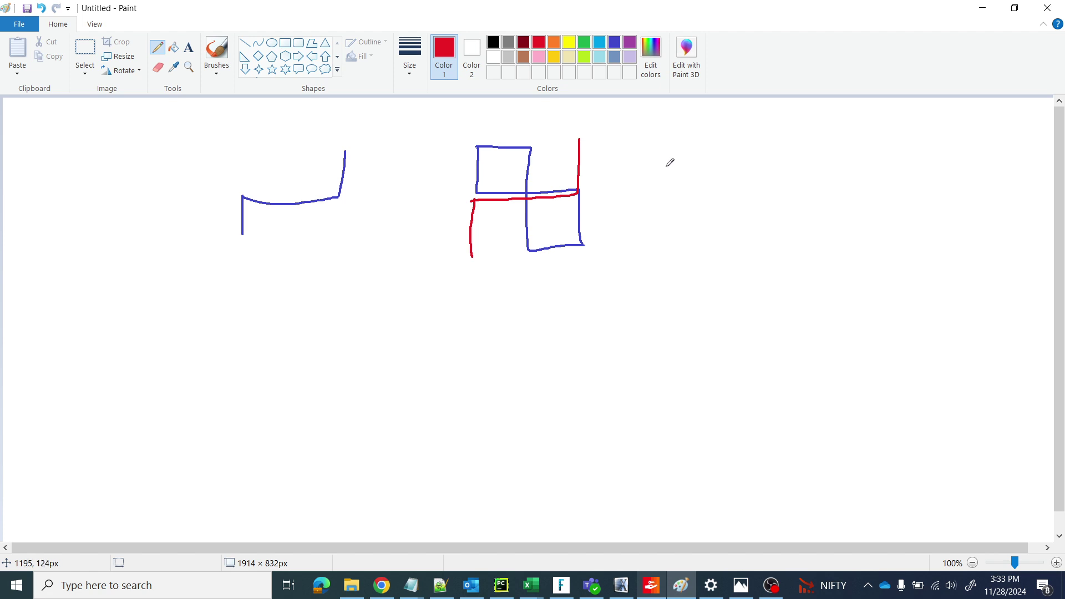
key("alt+Tab")
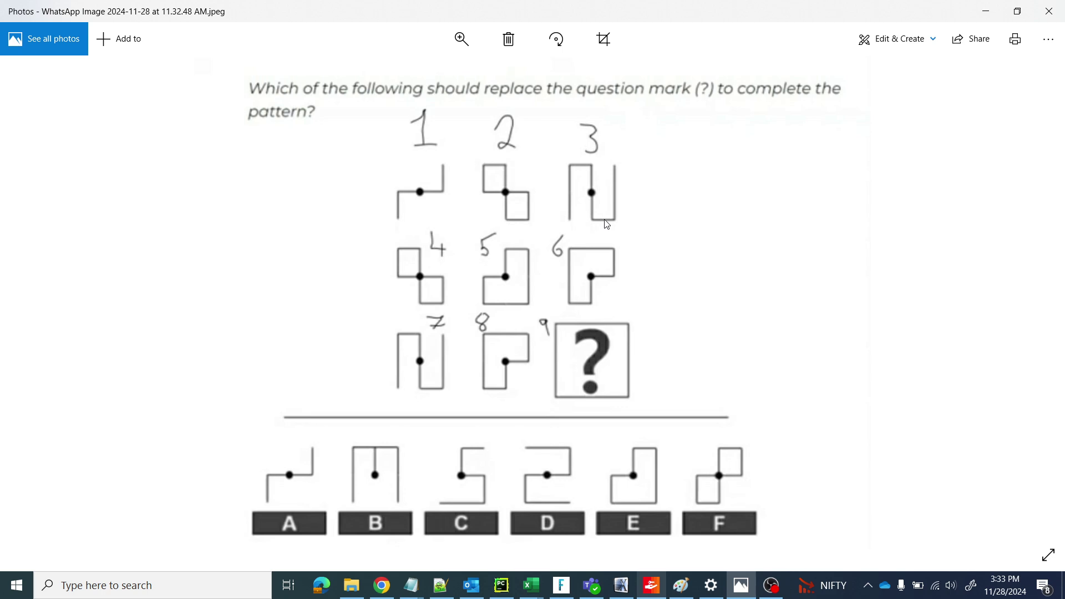
key("alt+Tab")
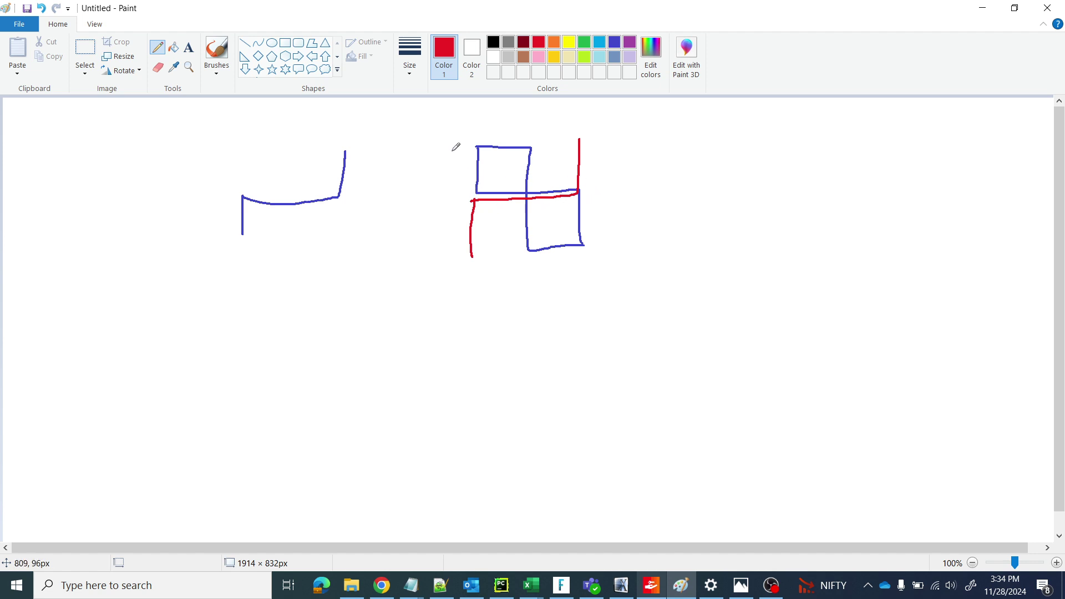
Step: Erase the blue middle line where figure 2's two squares meet
left_click(156, 69)
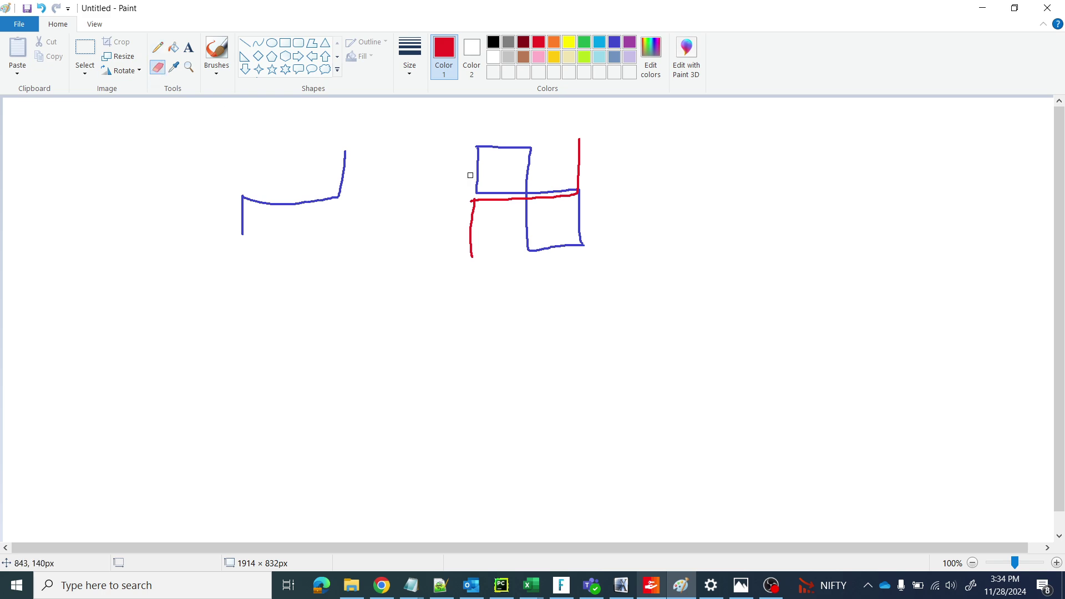
mouse_move(471, 194)
left_mouse_down()
mouse_move(581, 193)
mouse_move(472, 201)
left_mouse_up()
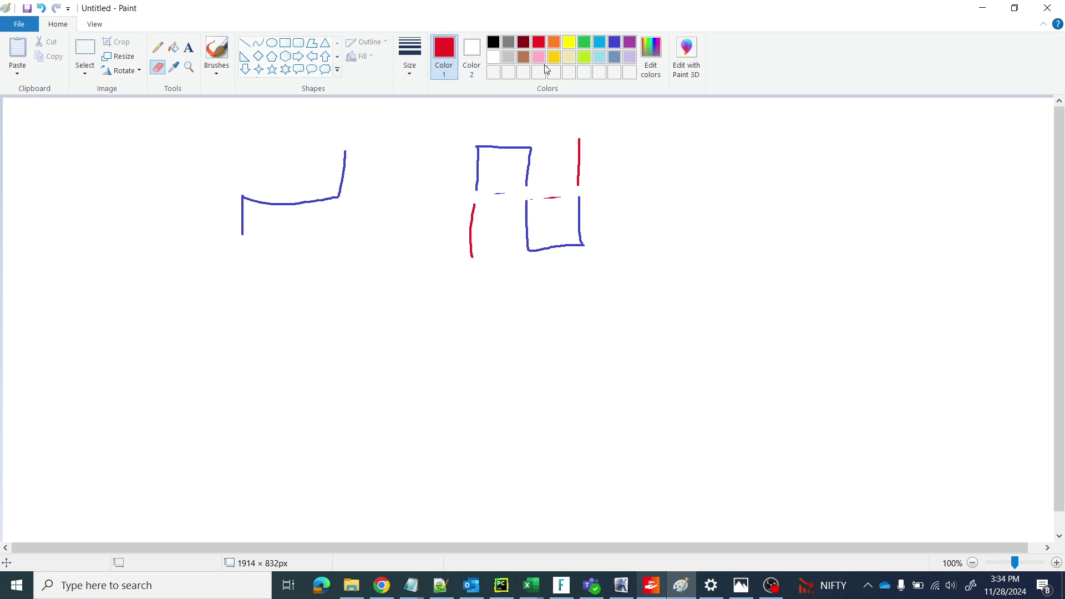
Step: Draw figure 3 in green as two joined tall columns right of figure 2
left_click(584, 42)
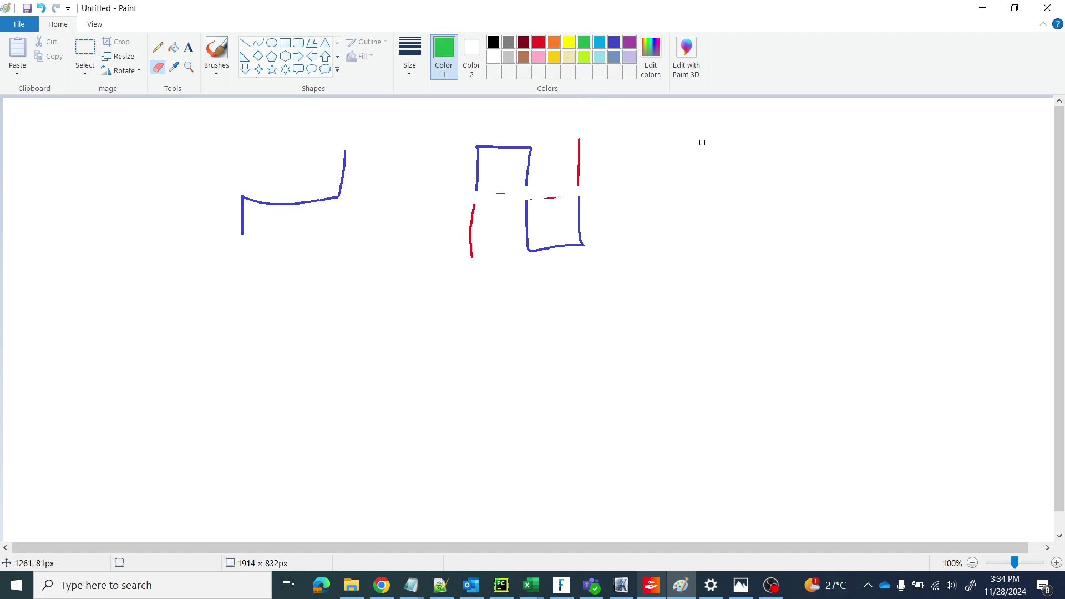
left_click(157, 47)
left_click_drag(691, 136, 692, 224)
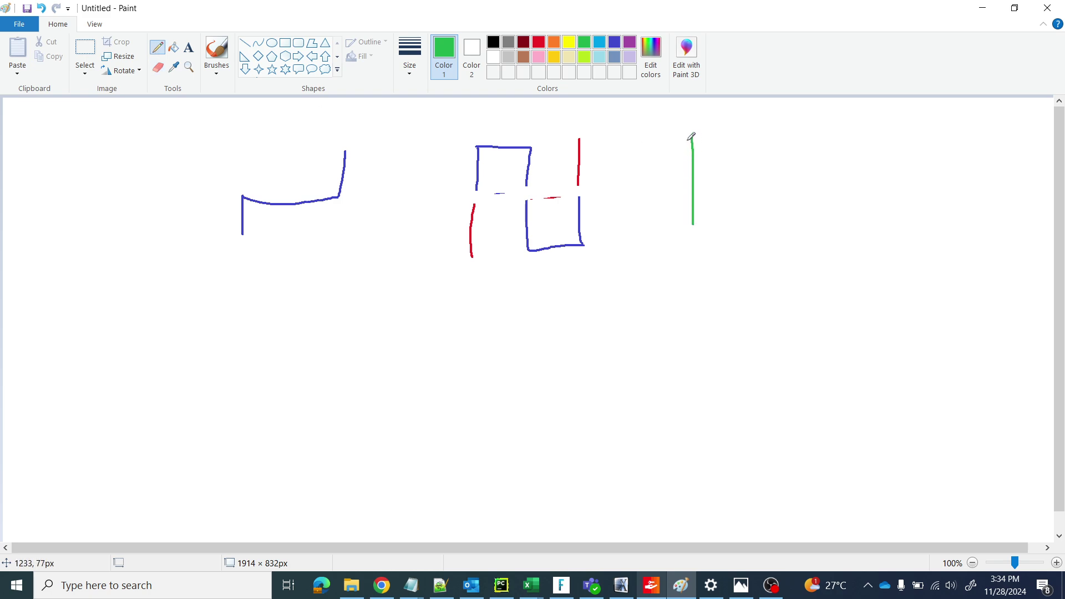
mouse_move(688, 140)
left_mouse_down()
mouse_move(729, 139)
mouse_move(739, 228)
mouse_move(784, 228)
mouse_move(772, 135)
left_mouse_up()
key("alt+Tab")
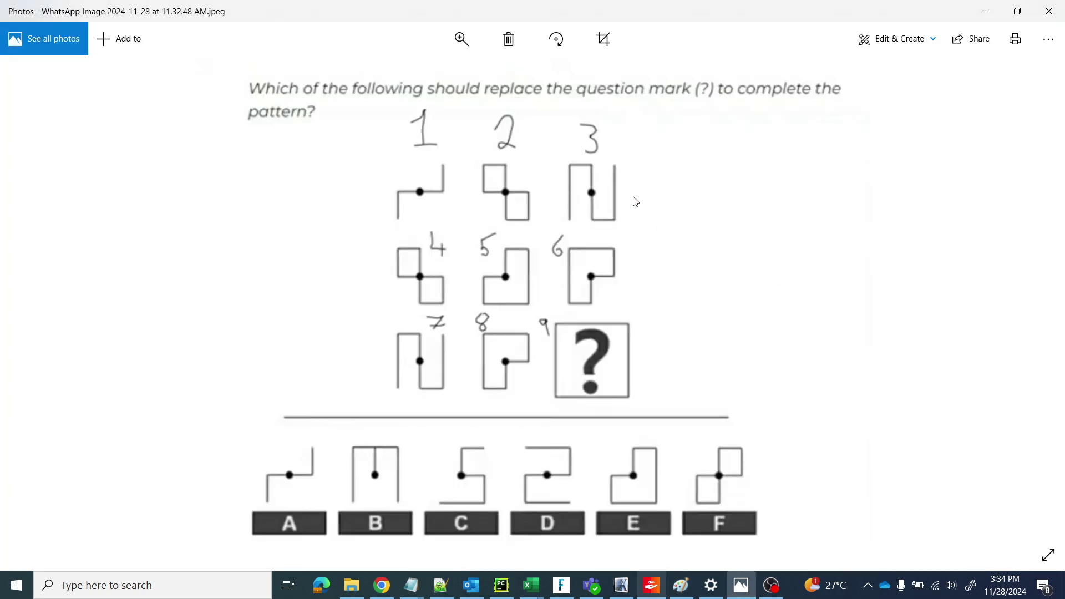
key("alt+Tab")
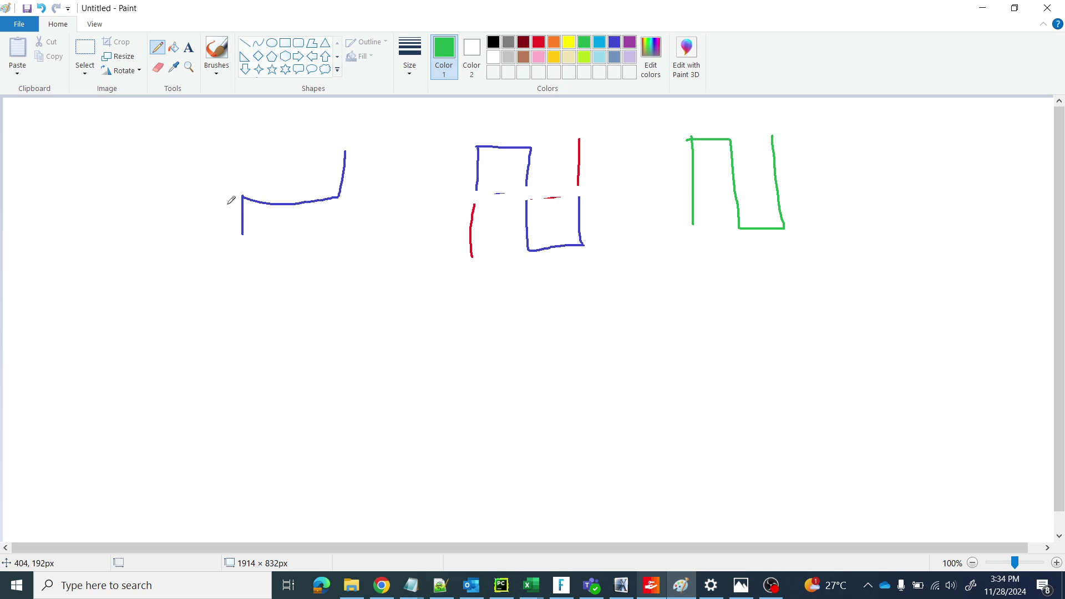
key("alt+Tab")
key("alt+Tab")
Step: Draw figure 4 in blue as two diagonally joined squares below the top row
left_click(620, 42)
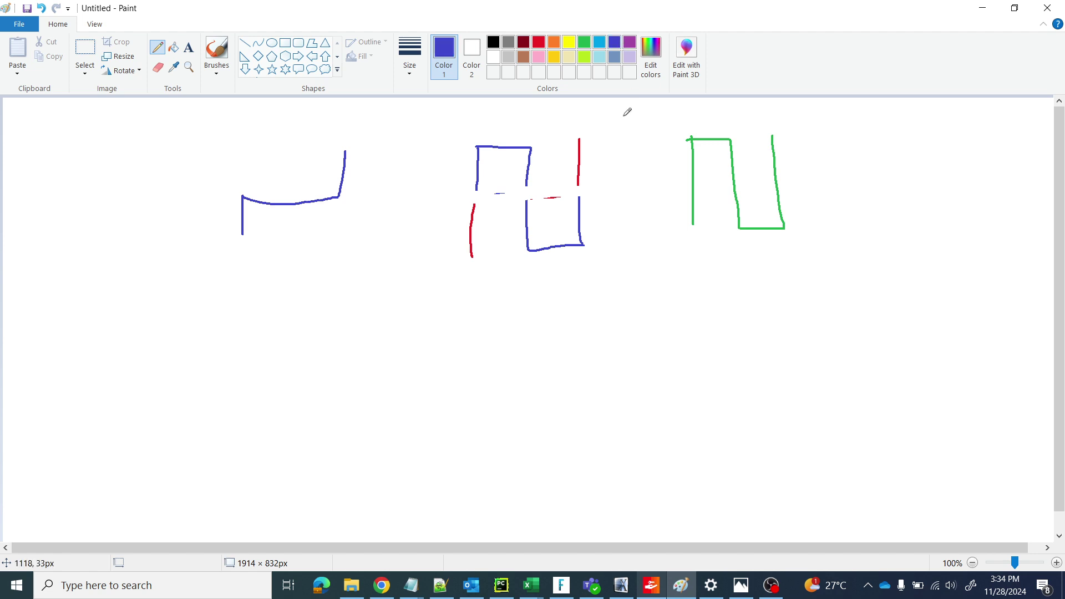
key("alt+Tab")
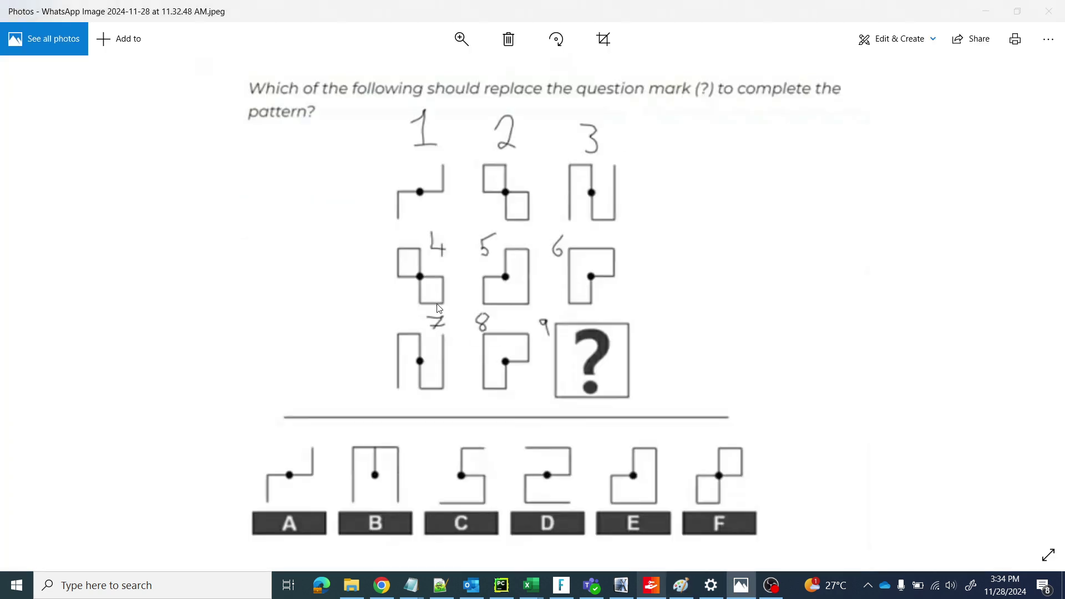
key("alt+Tab")
mouse_move(281, 295)
left_mouse_down()
mouse_move(281, 335)
mouse_move(299, 361)
mouse_move(404, 364)
mouse_move(396, 435)
left_mouse_up()
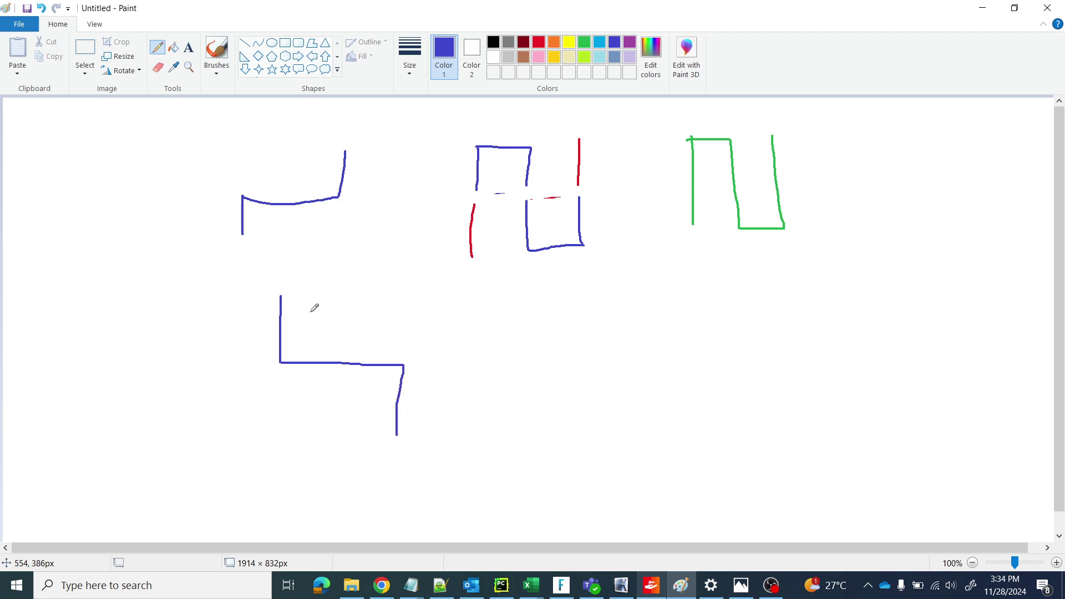
mouse_move(282, 296)
left_mouse_down()
mouse_move(343, 291)
mouse_move(349, 425)
mouse_move(378, 444)
mouse_move(397, 438)
left_mouse_up()
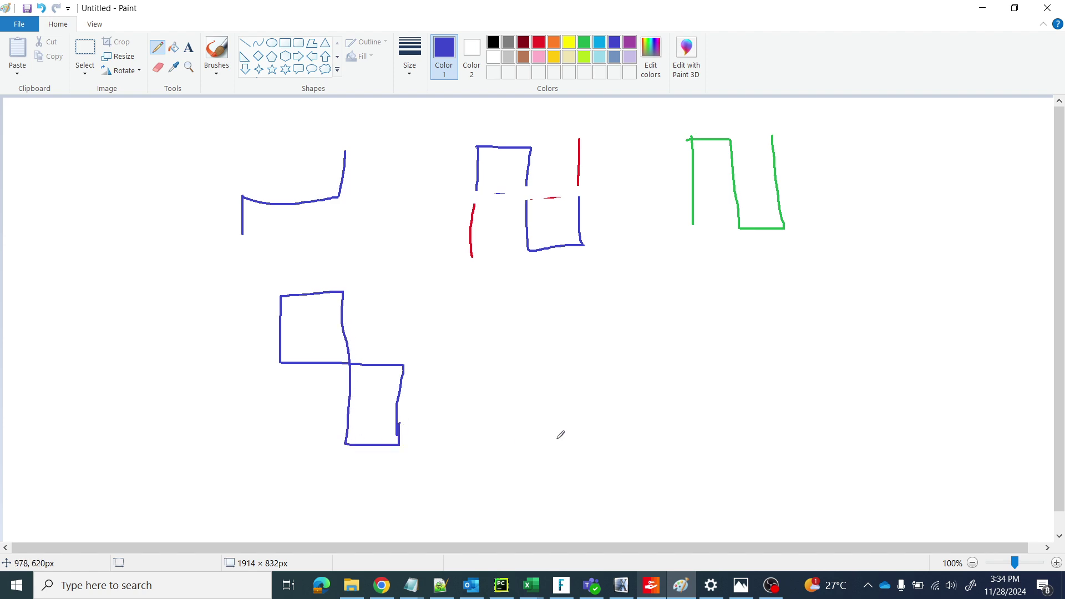
key("alt+Tab")
key("alt+Tab")
key("alt+Tab")
key("alt+Tab")
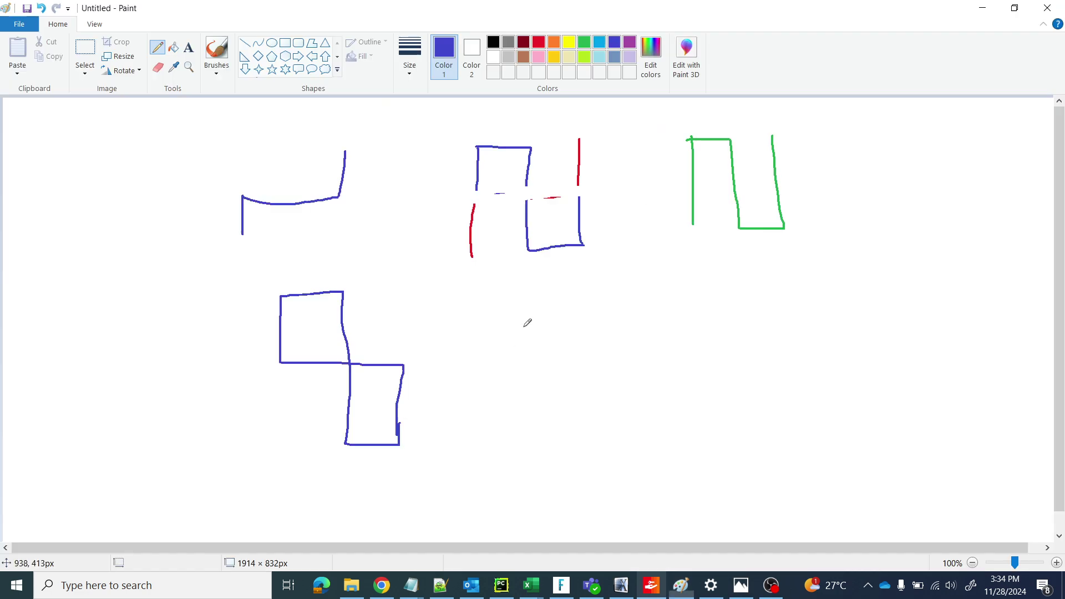
Step: Draw figure 5 as a closed blue stepped block beside figure 4
left_click_drag(508, 340, 514, 441)
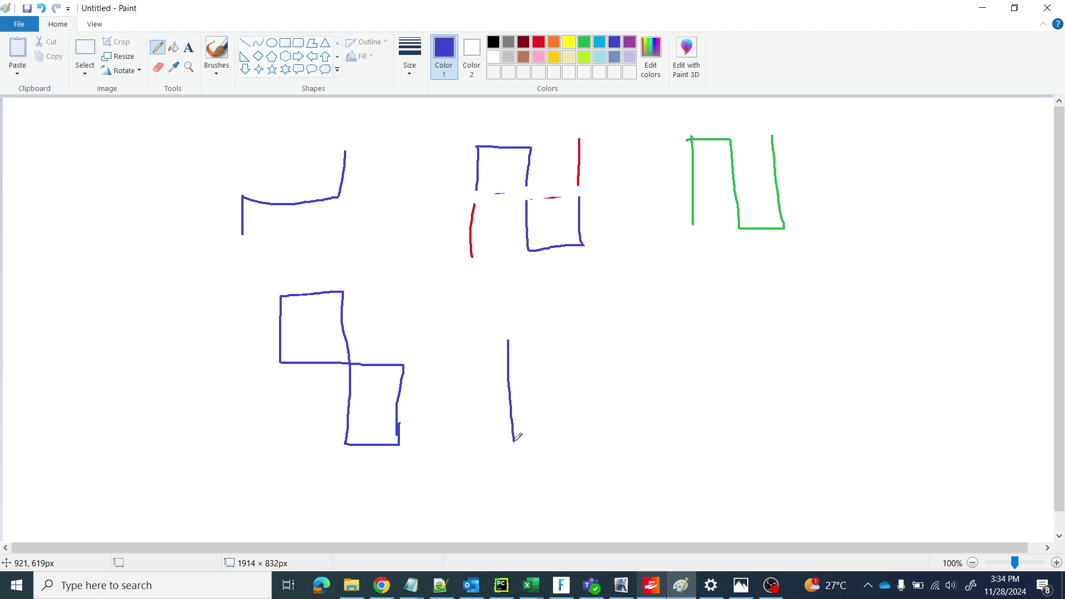
mouse_move(508, 337)
left_mouse_down()
mouse_move(573, 332)
mouse_move(572, 276)
mouse_move(626, 272)
mouse_move(636, 430)
left_mouse_up()
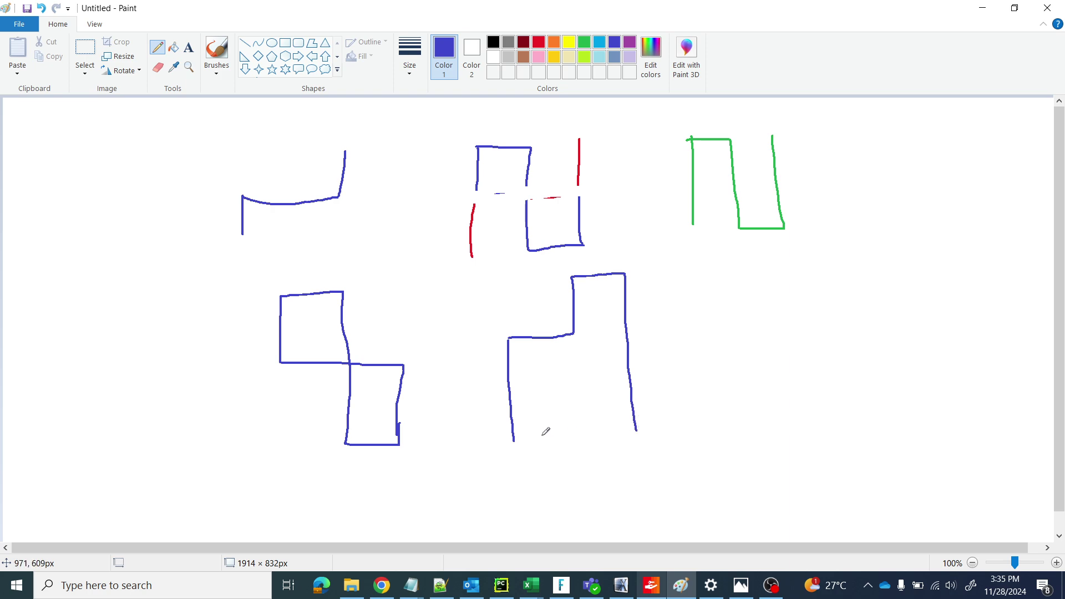
left_click_drag(514, 441, 637, 433)
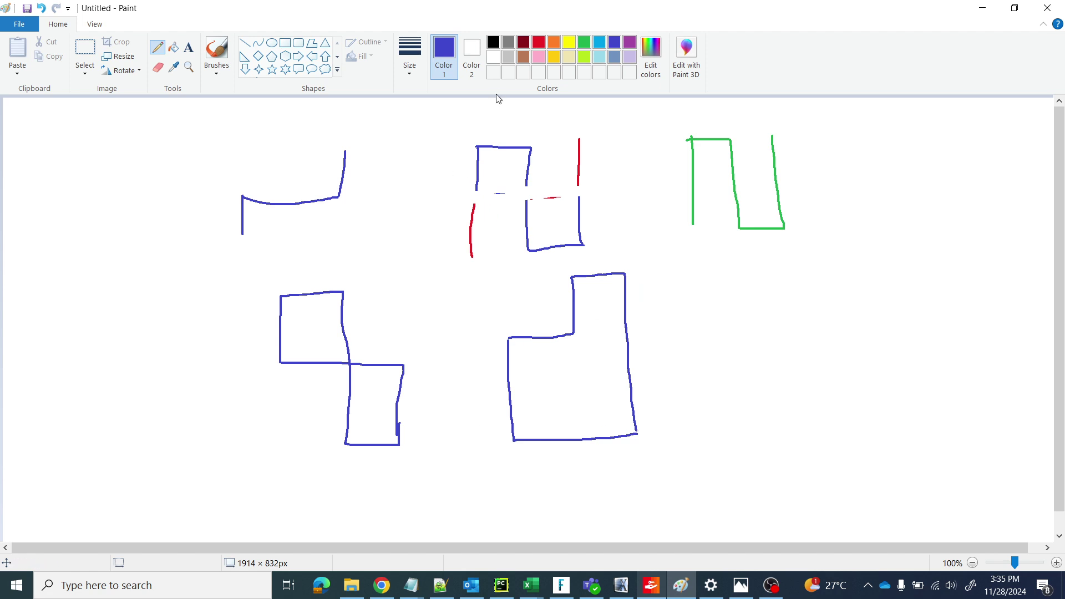
Step: Outline a small upper-left square and a dividing cross in red over figure 5
left_click(536, 43)
mouse_move(506, 278)
left_mouse_down()
mouse_move(511, 333)
mouse_move(572, 331)
left_mouse_up()
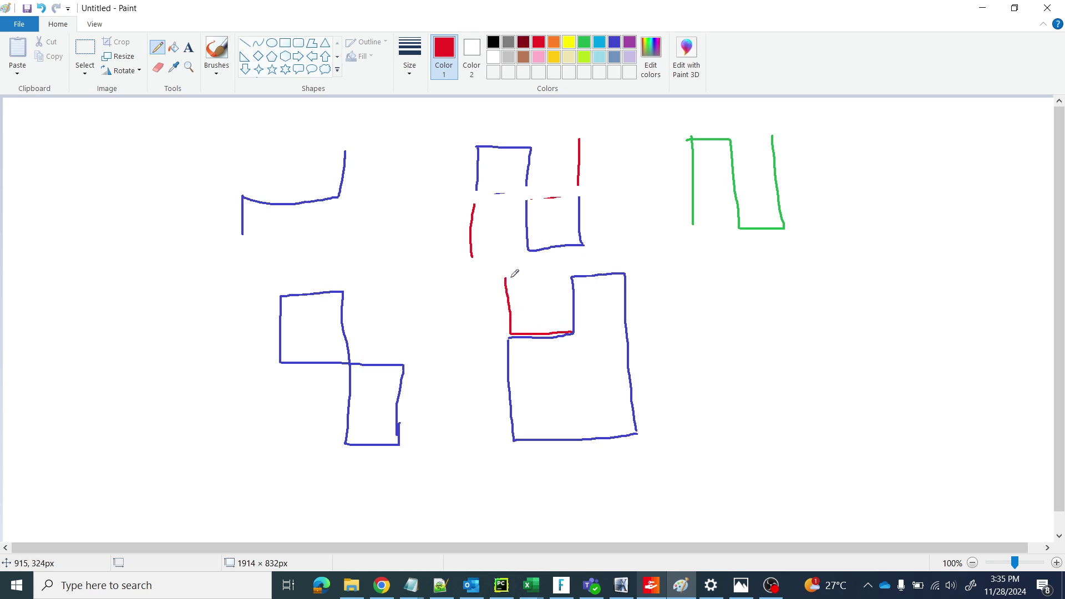
mouse_move(505, 278)
left_mouse_down()
mouse_move(567, 281)
mouse_move(581, 438)
left_mouse_up()
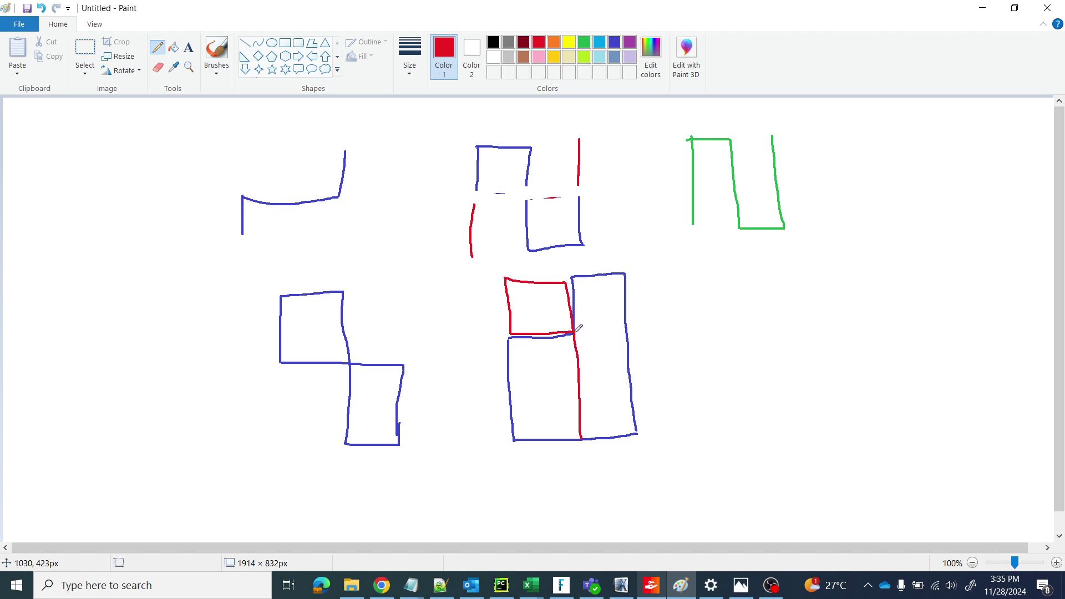
mouse_move(574, 331)
left_mouse_down()
mouse_move(625, 333)
mouse_move(633, 434)
mouse_move(600, 432)
mouse_move(637, 430)
left_mouse_up()
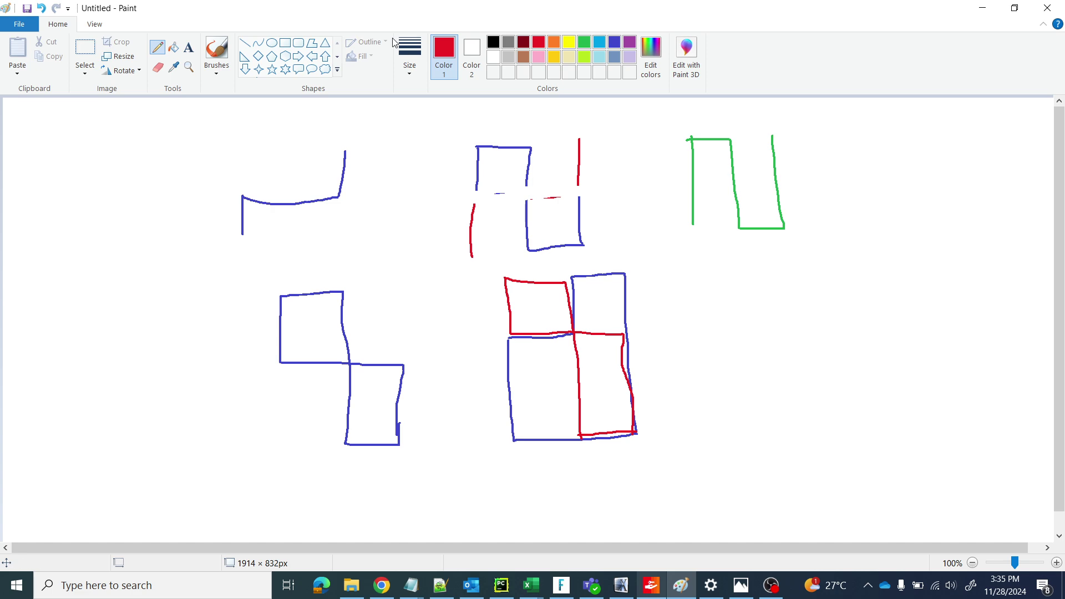
Step: Erase figure 5's middle line, the line between its top boxes, and its right edge
left_click(158, 67)
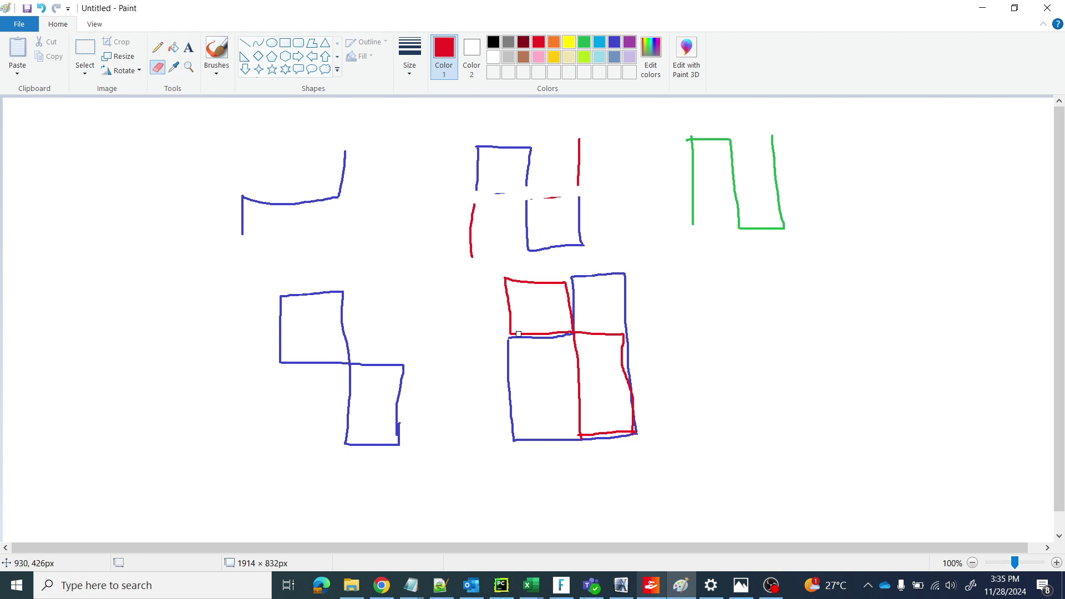
left_click_drag(512, 335, 562, 333)
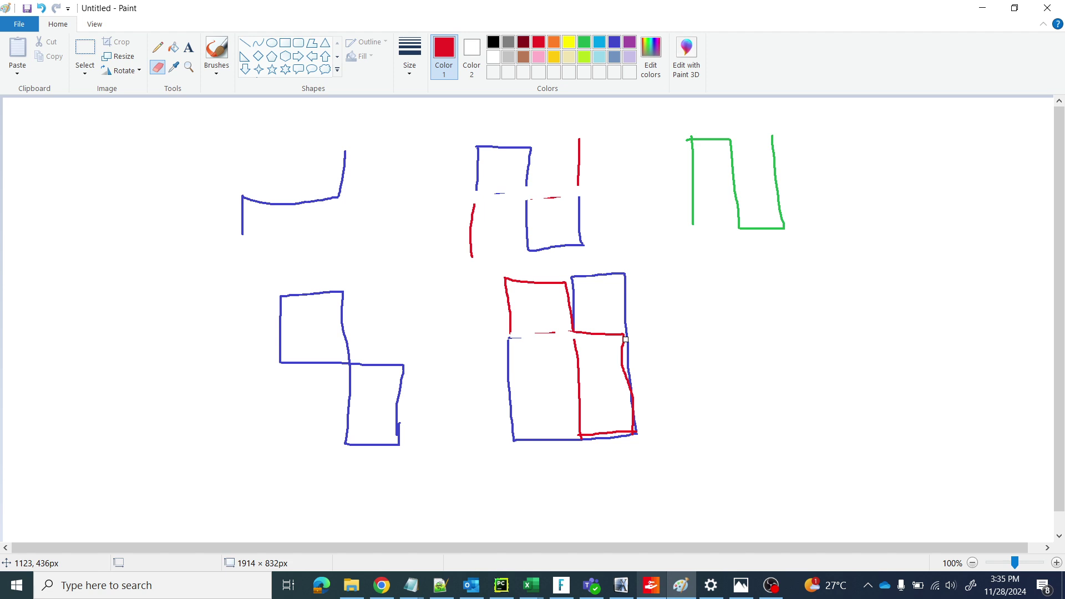
mouse_move(625, 339)
left_mouse_down()
mouse_move(637, 433)
mouse_move(585, 437)
left_mouse_up()
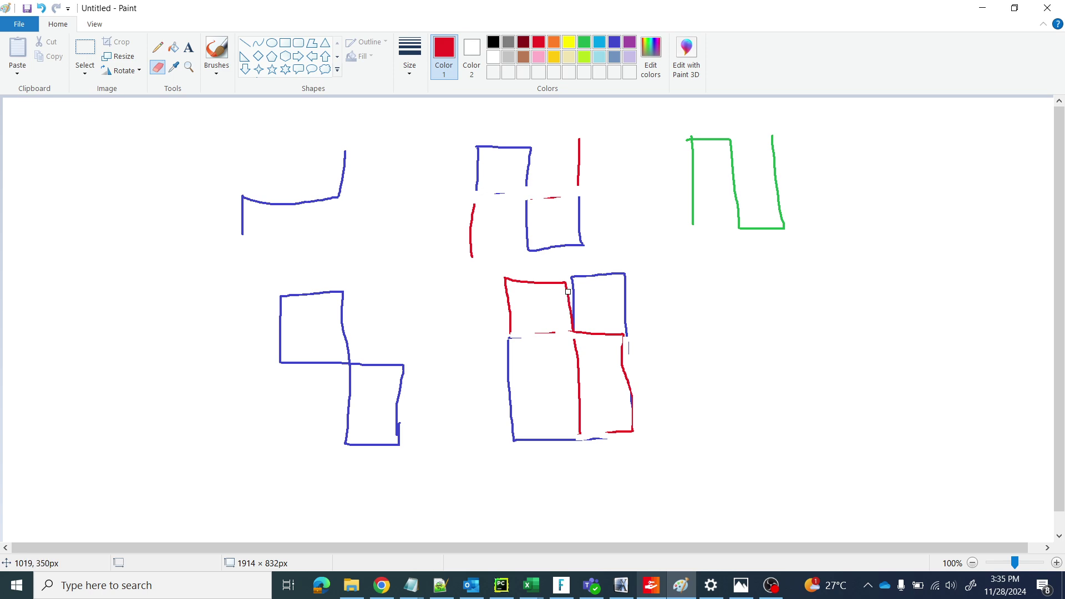
mouse_move(569, 281)
left_mouse_down()
mouse_move(573, 330)
mouse_move(576, 294)
left_mouse_up()
left_click_drag(624, 344, 631, 428)
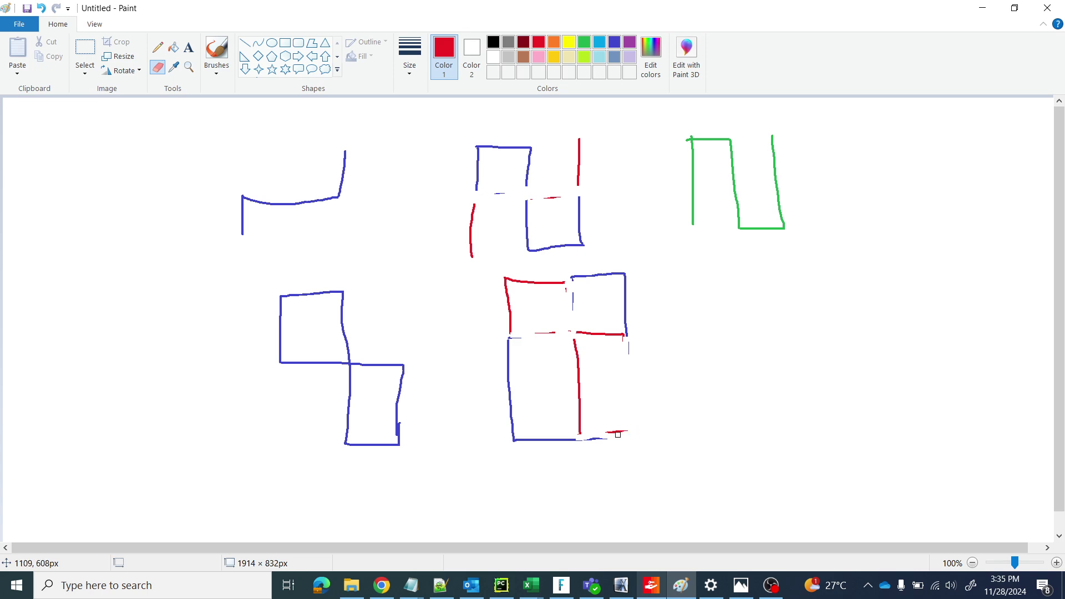
key("alt+Tab")
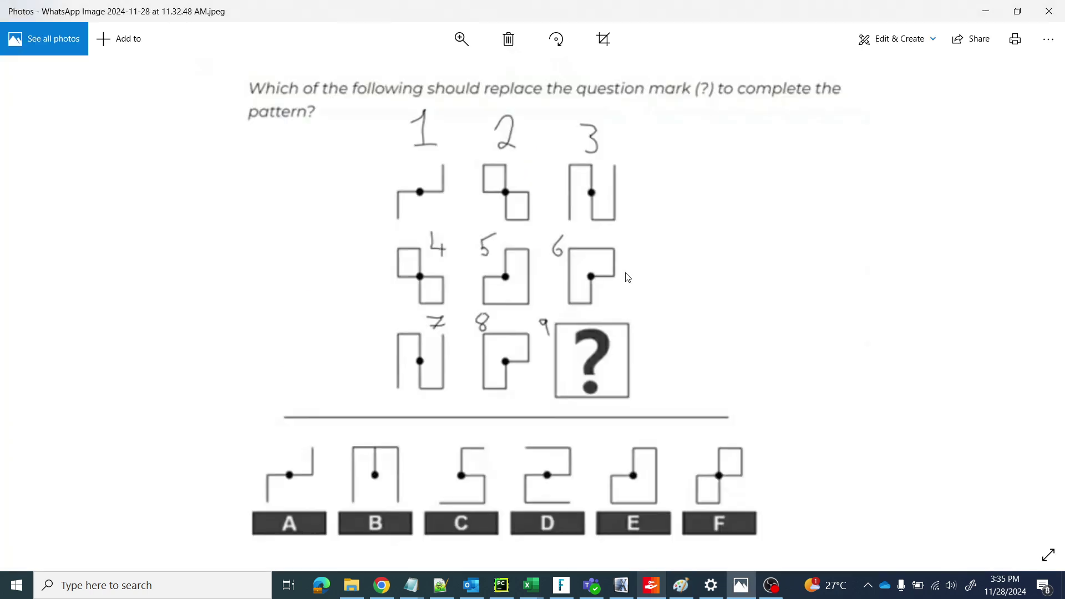
key("alt+Tab")
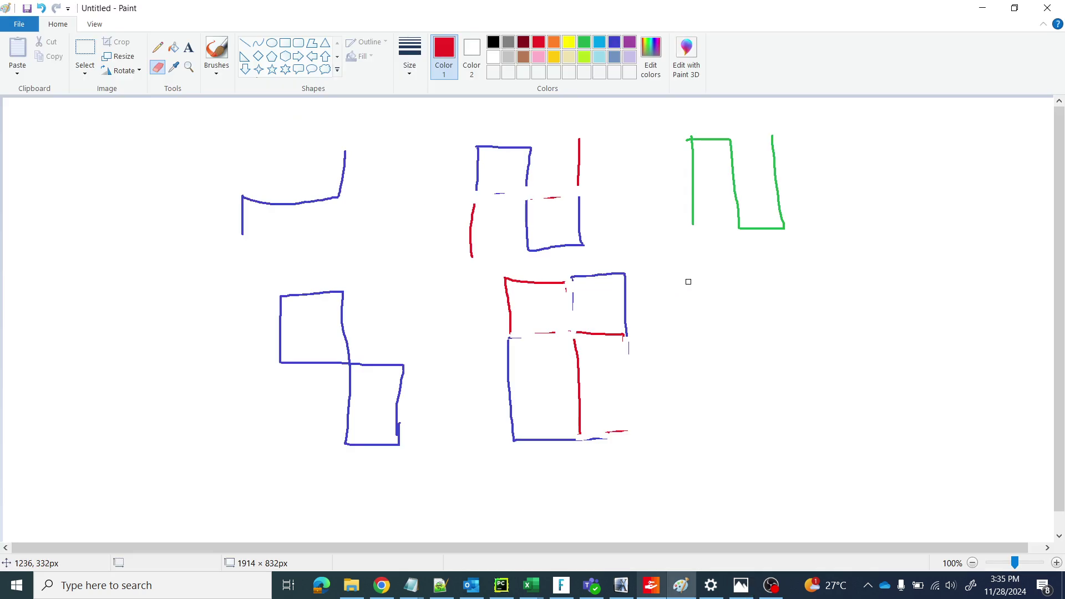
Step: Draw figure 6 as a closed green L-shaped block at the bottom right
left_click(584, 44)
left_click(157, 51)
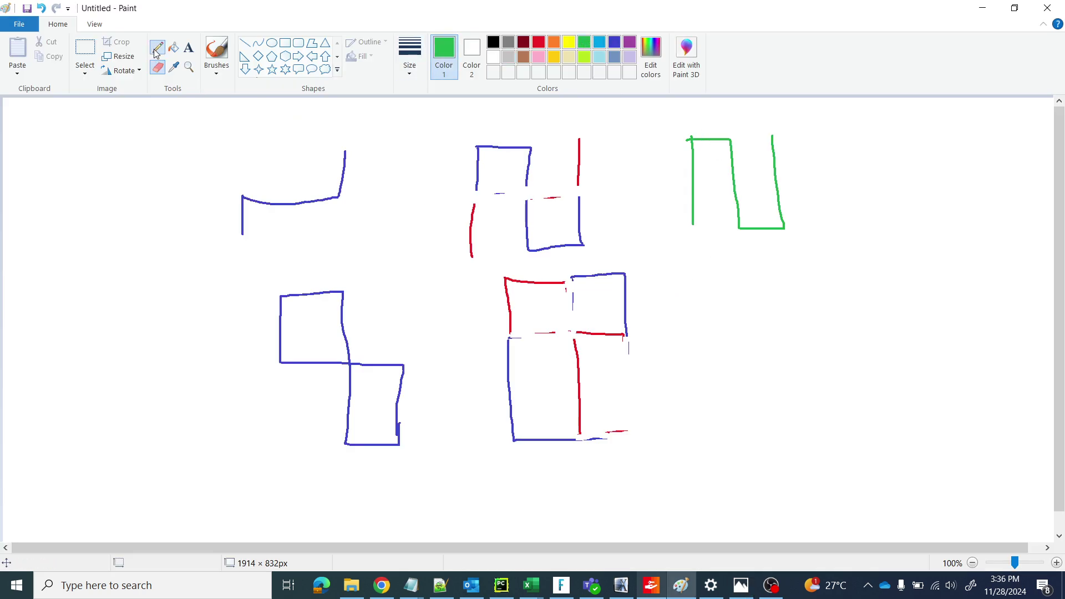
left_click_drag(743, 267, 751, 433)
mouse_move(745, 268)
left_mouse_down()
mouse_move(856, 268)
mouse_move(860, 316)
mouse_move(820, 324)
mouse_move(824, 413)
left_mouse_up()
mouse_move(751, 423)
left_mouse_down()
mouse_move(832, 420)
mouse_move(826, 411)
left_mouse_up()
key("alt+Tab")
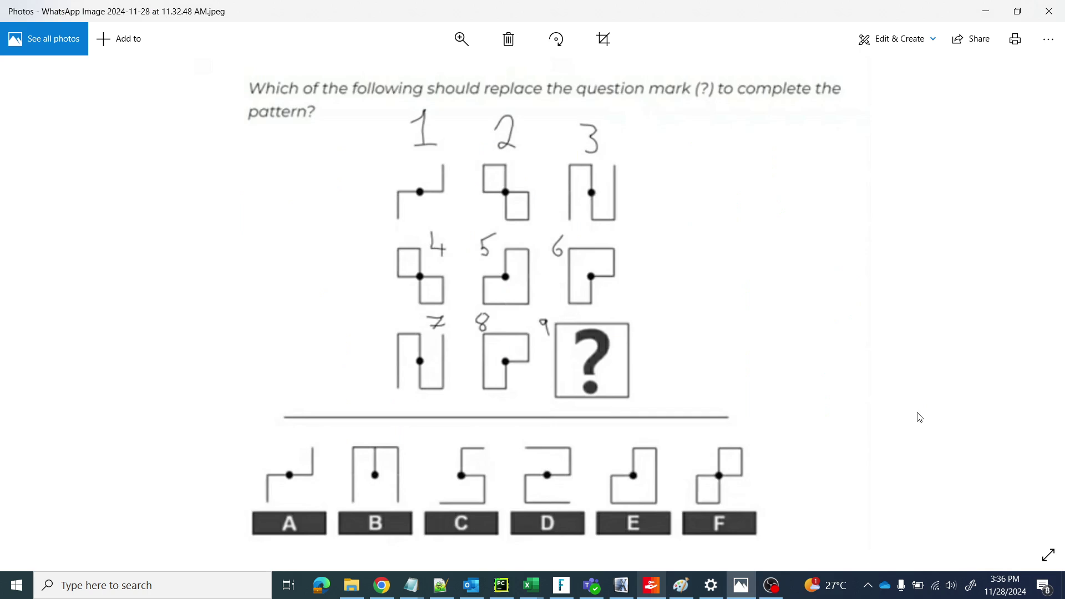
key("alt+Tab")
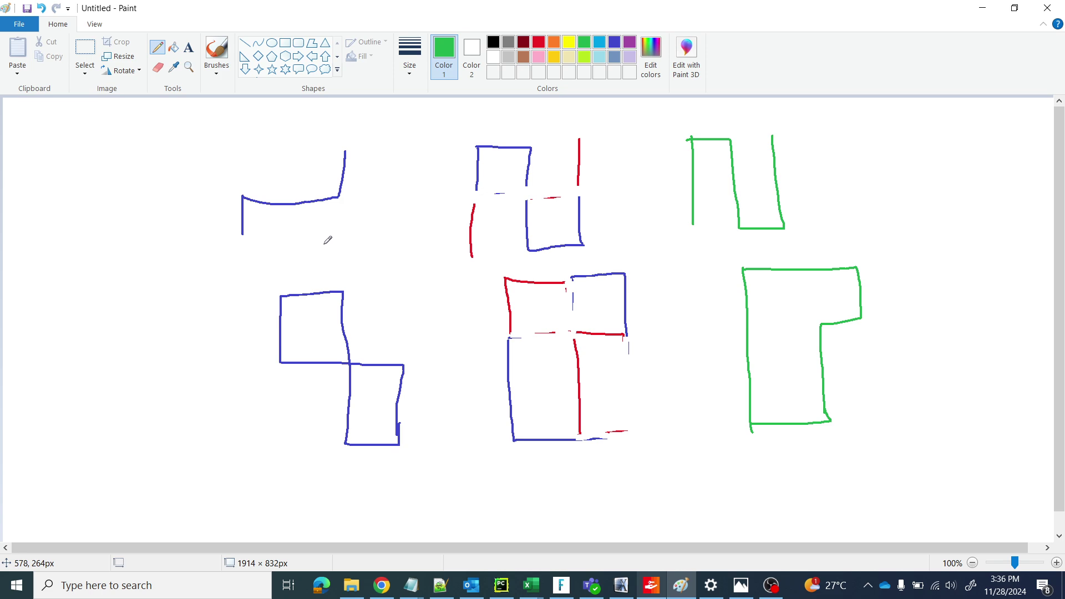
key("alt+Tab")
key("alt+Tab")
key("alt+Tab")
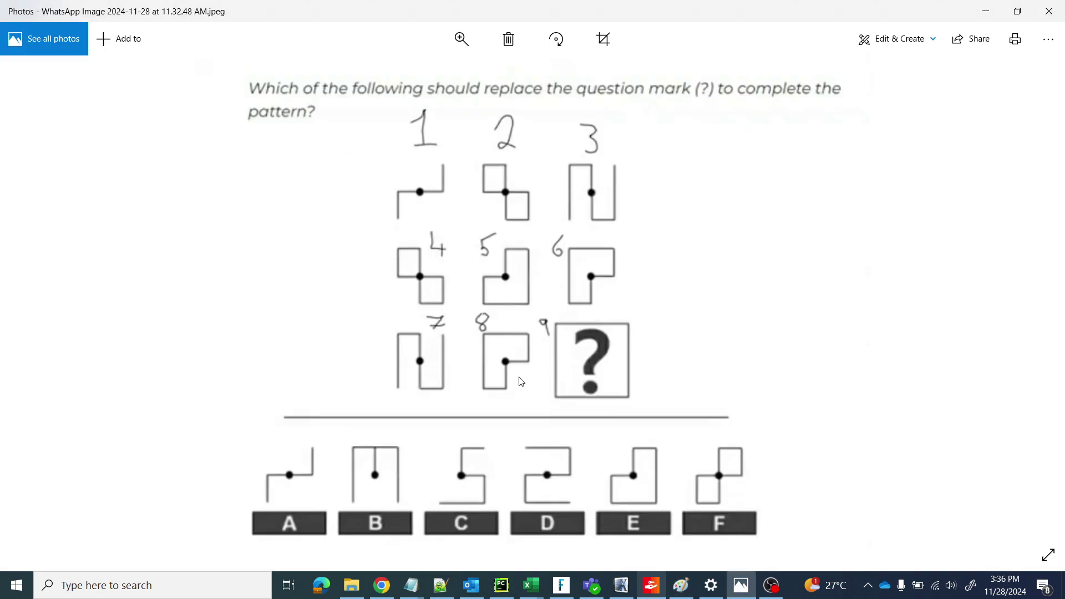
key("alt+Tab")
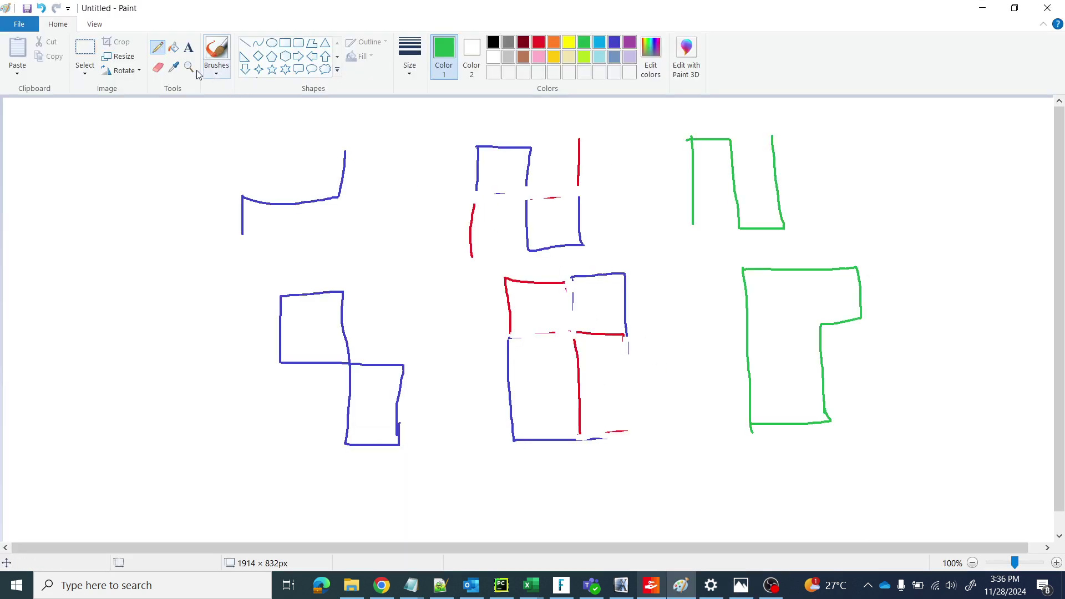
Step: Select and delete all six sketches, then pick dark blue and the Pencil
left_click(85, 49)
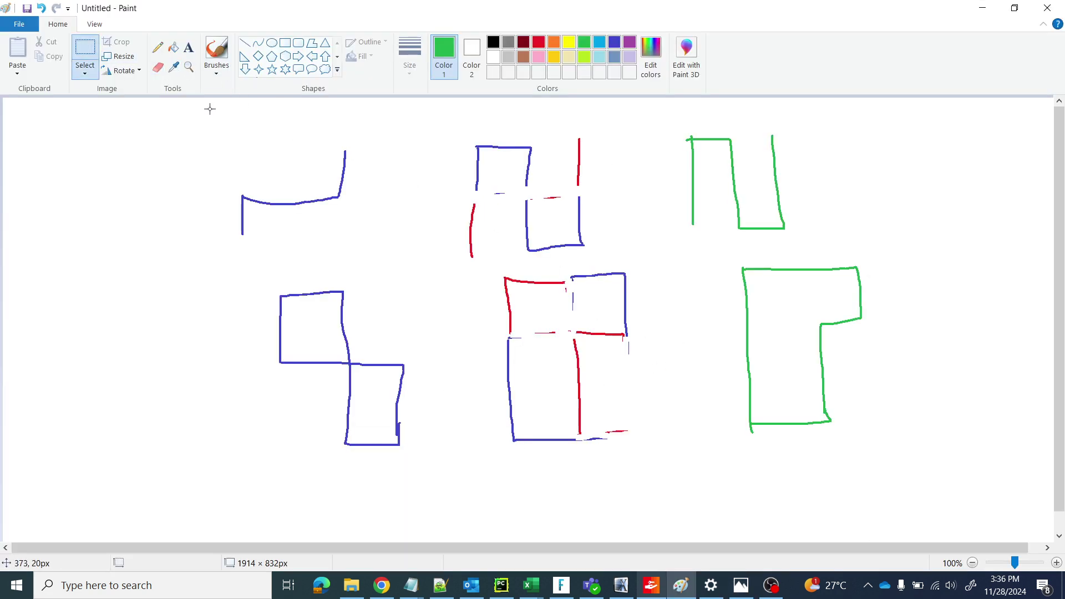
left_click_drag(209, 108, 924, 462)
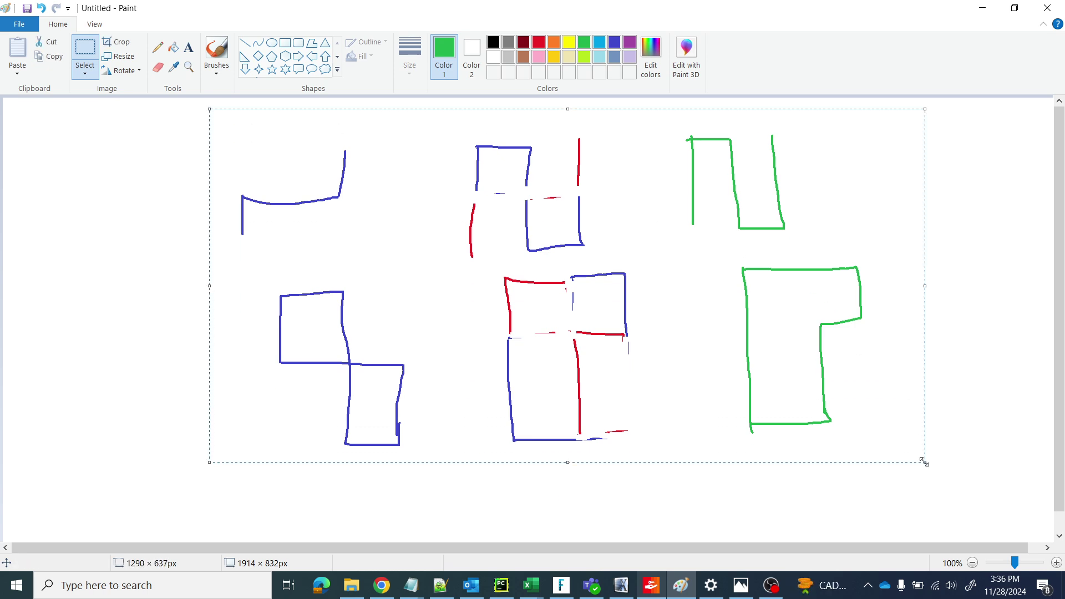
key("Delete")
key("alt+Tab")
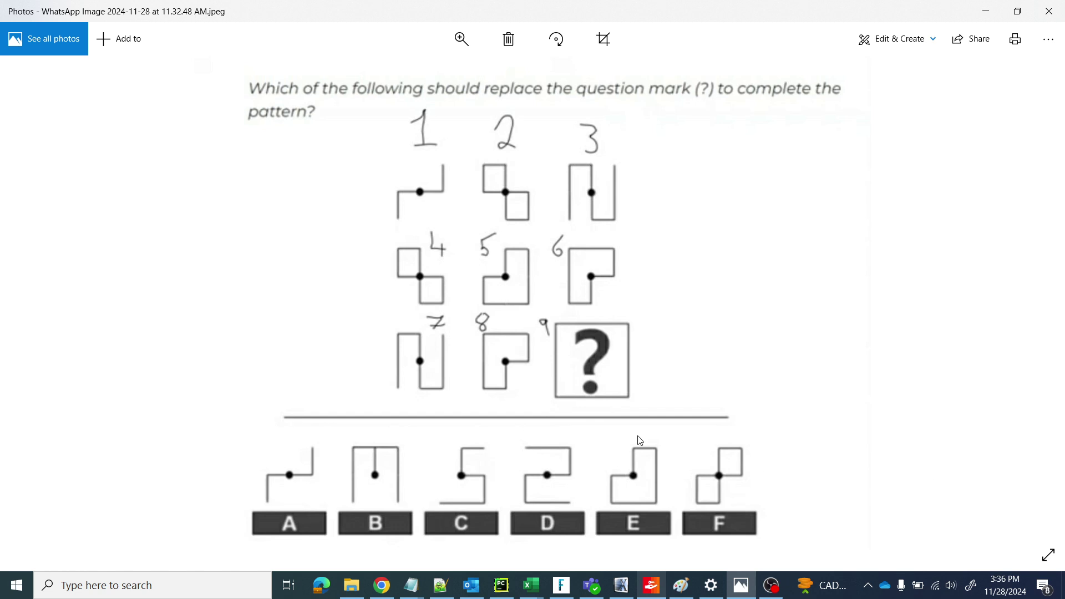
key("alt+Tab")
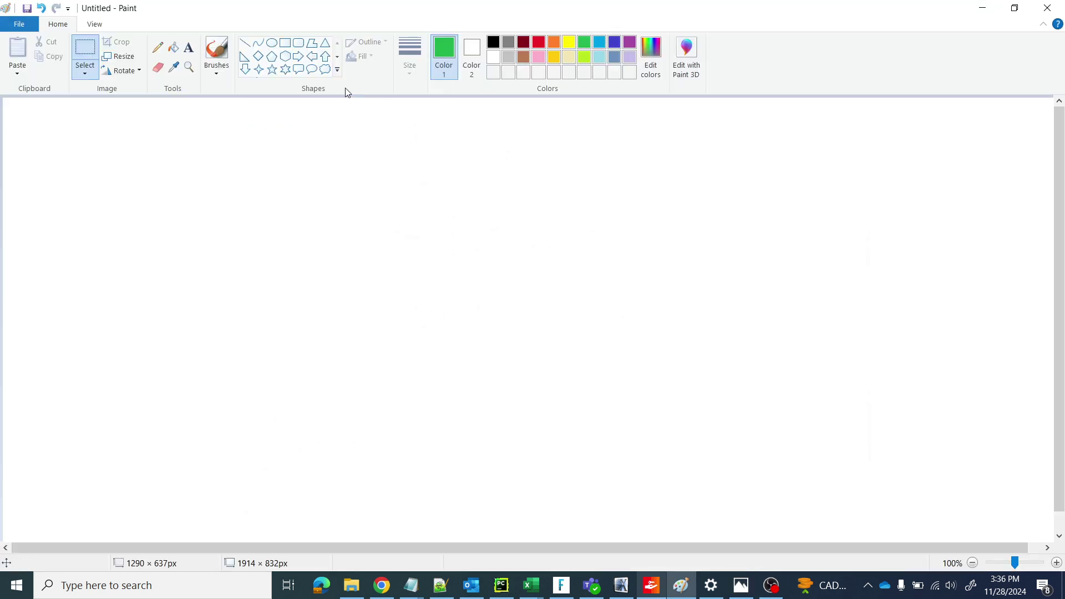
left_click(618, 42)
left_click(157, 48)
Step: Draw the seventh figure as a blue U shape on the blank canvas
key("alt+Tab")
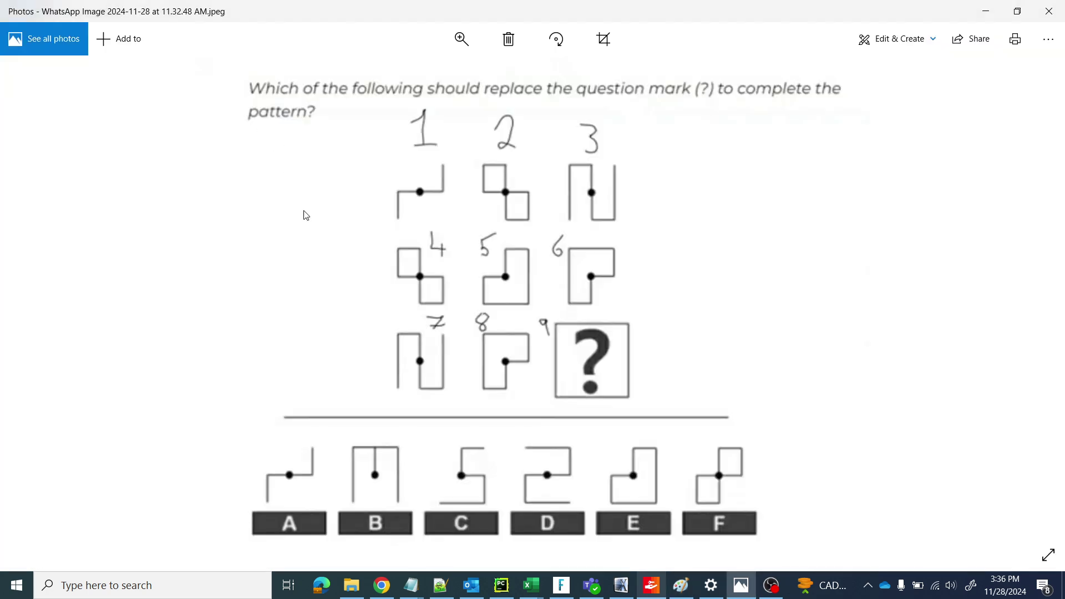
key("alt+Tab")
left_click_drag(301, 179, 302, 284)
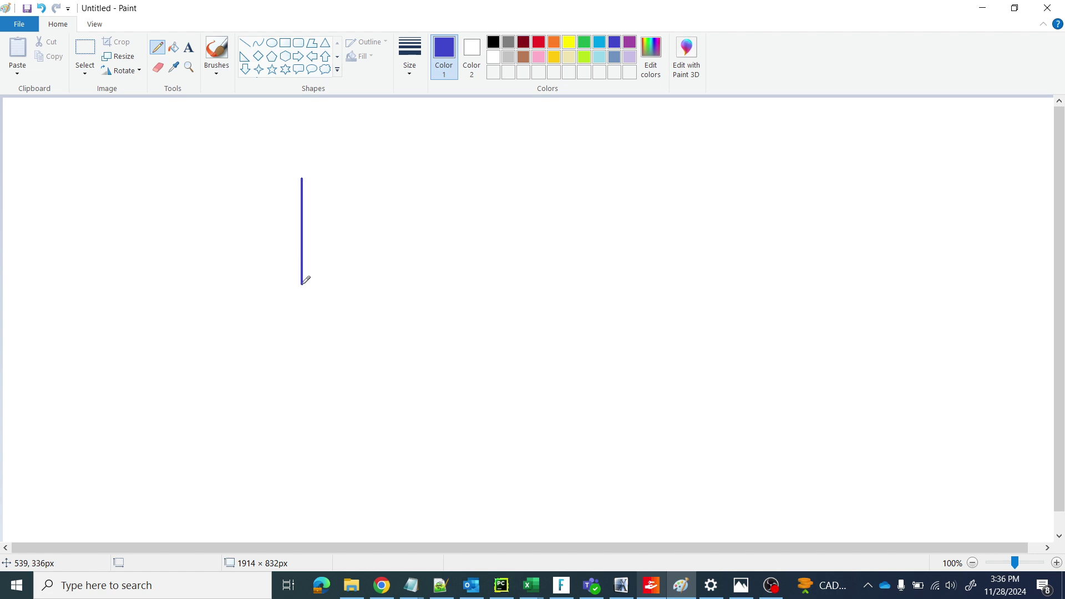
mouse_move(299, 179)
left_mouse_down()
mouse_move(338, 183)
mouse_move(345, 282)
mouse_move(391, 289)
mouse_move(398, 186)
left_mouse_up()
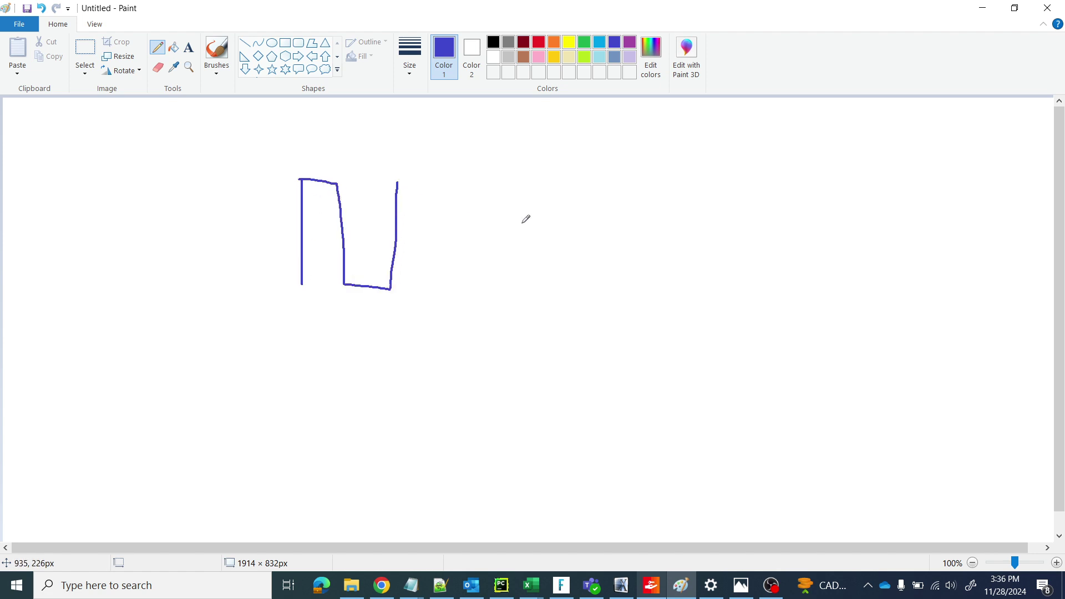
Step: Draw the eighth figure in blue to the right of the U shape
key("alt+Tab")
key("alt+Tab")
left_click_drag(521, 175, 531, 301)
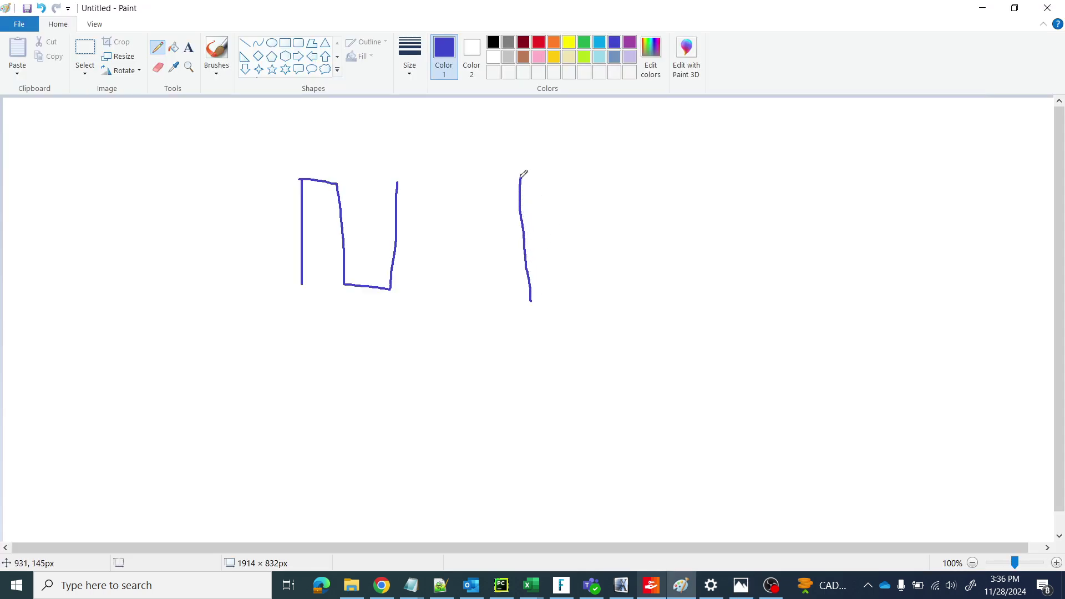
mouse_move(516, 173)
left_mouse_down()
mouse_move(618, 169)
mouse_move(625, 216)
mouse_move(578, 221)
mouse_move(580, 307)
mouse_move(554, 297)
mouse_move(587, 297)
left_mouse_up()
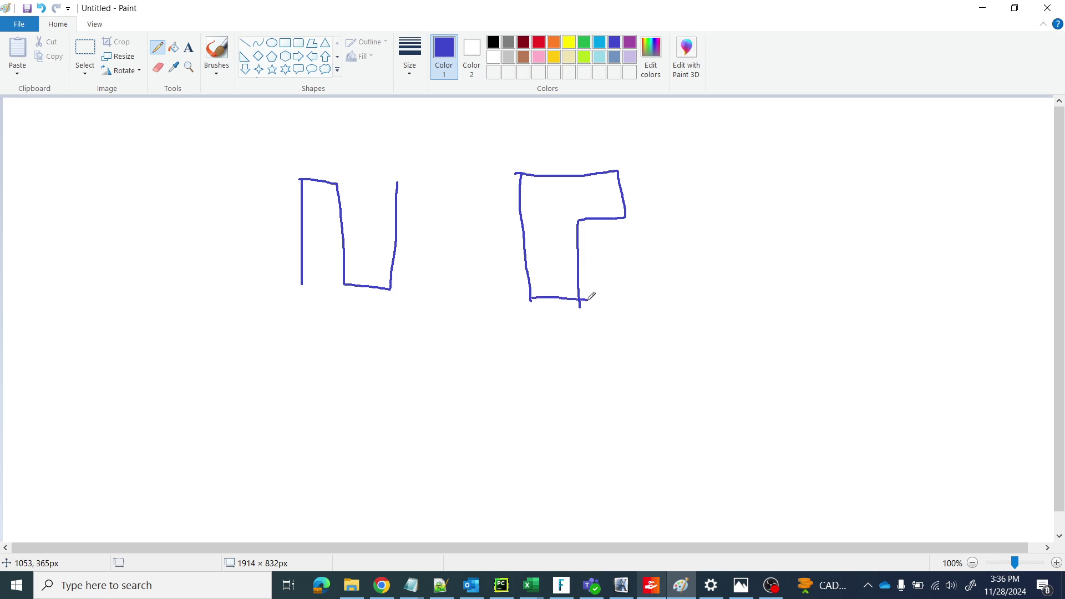
key("alt+Tab")
key("alt+Tab")
Step: Trace the U shape in red over the right figure, forming two tall side-by-side boxes
left_click(536, 45)
left_click_drag(517, 173, 529, 303)
mouse_move(520, 172)
left_mouse_down()
mouse_move(565, 172)
mouse_move(581, 298)
mouse_move(626, 296)
left_mouse_up()
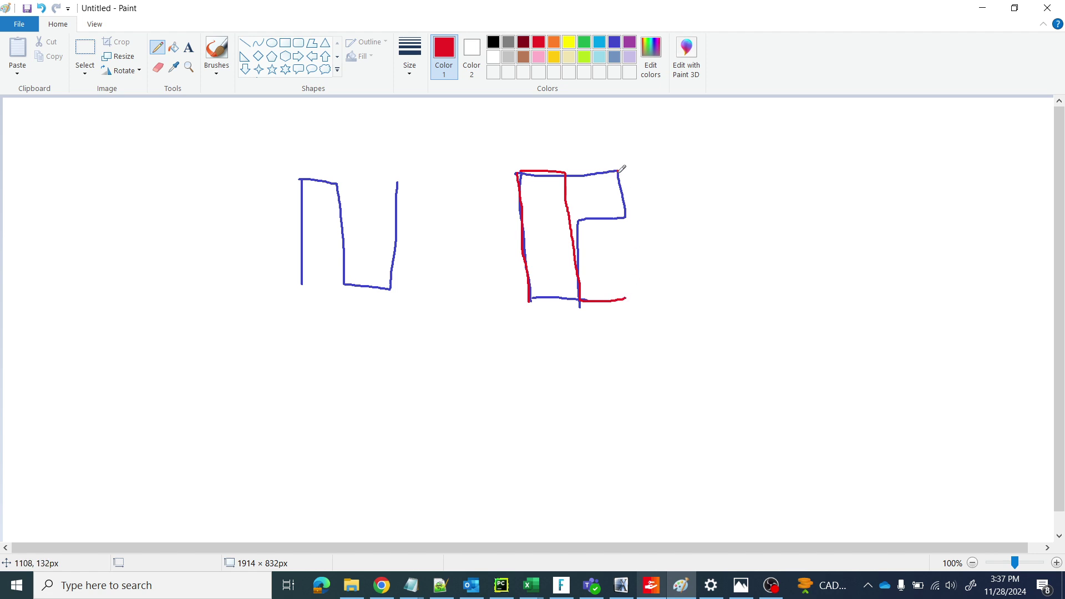
left_click_drag(617, 172, 629, 294)
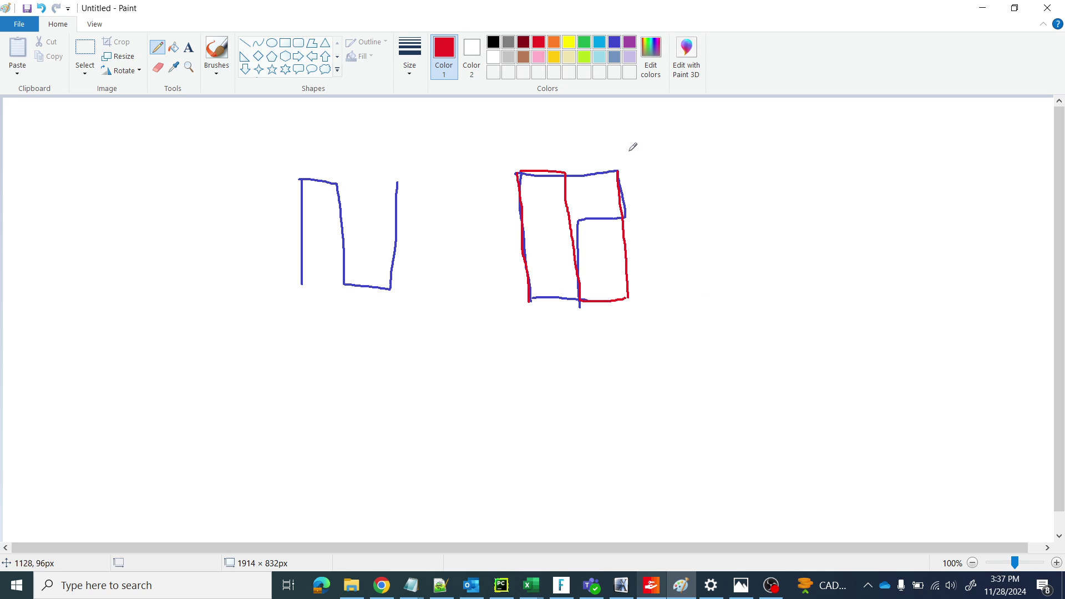
Step: Erase the overlapping red and blue stretches on the right figure's left, upper-right and inner edges
left_click(158, 67)
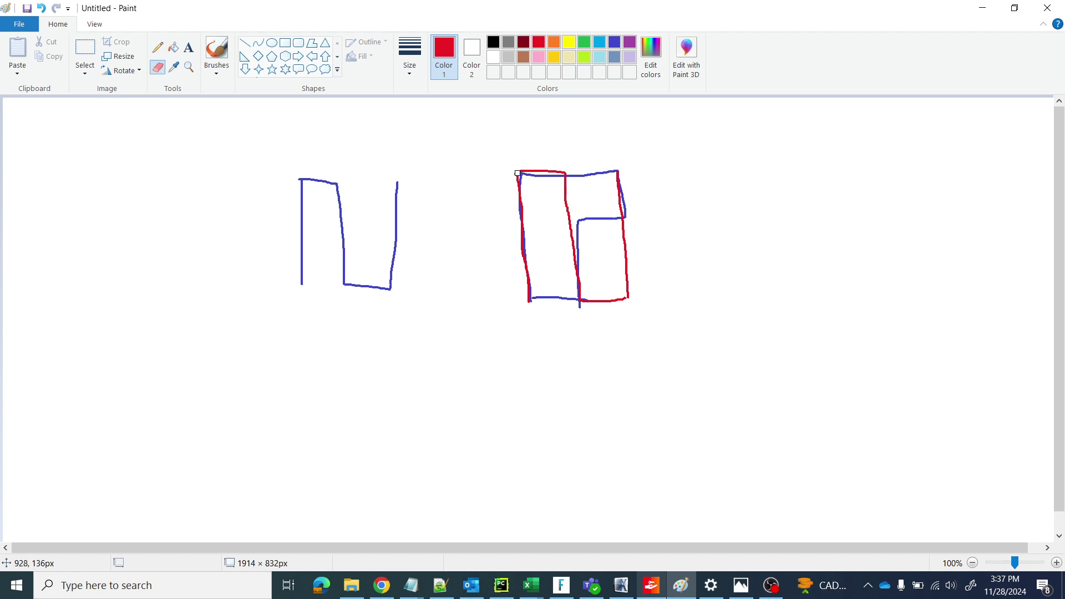
mouse_move(516, 172)
left_mouse_down()
mouse_move(565, 174)
mouse_move(533, 175)
left_mouse_up()
left_click_drag(518, 177, 529, 260)
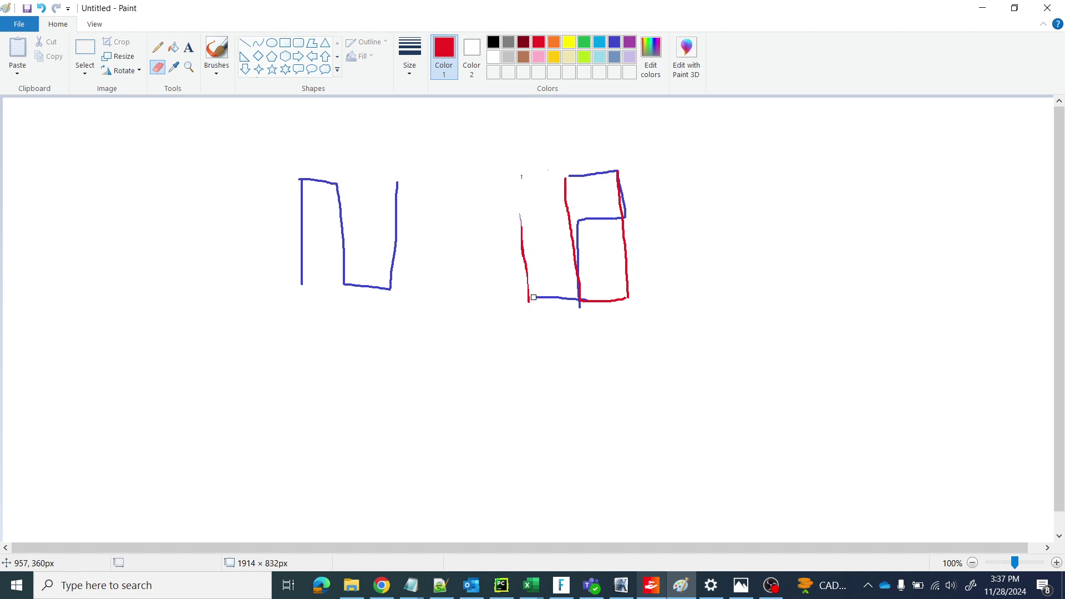
left_click_drag(533, 297, 521, 215)
left_click_drag(617, 181, 622, 206)
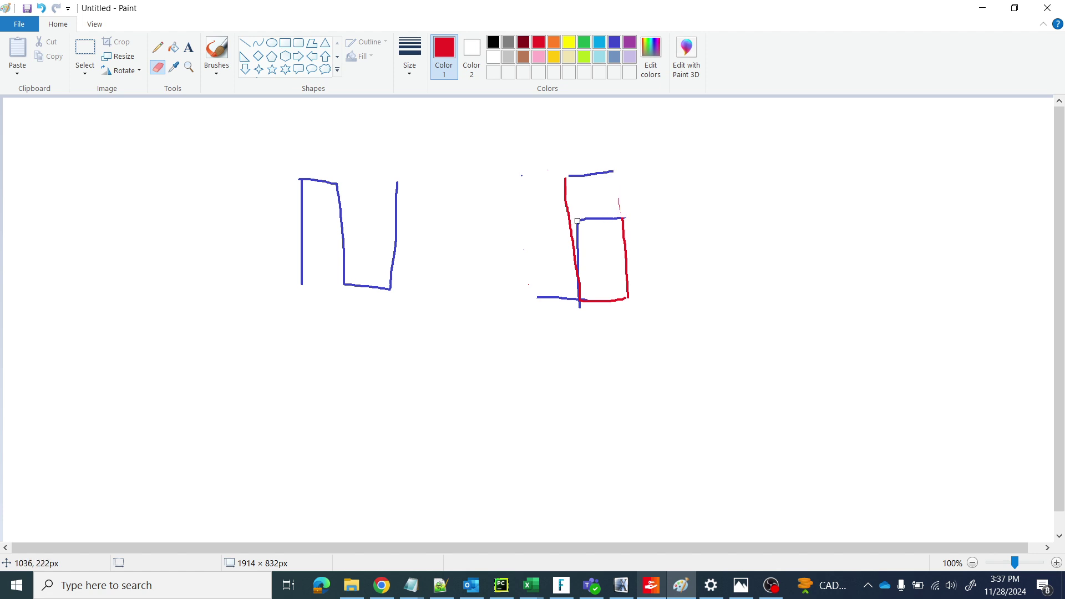
left_click_drag(576, 223, 573, 244)
left_click_drag(575, 298, 576, 255)
Step: Draw the S-shaped answer figure in green with the pencil on the right of the canvas
left_click(584, 42)
left_click(158, 47)
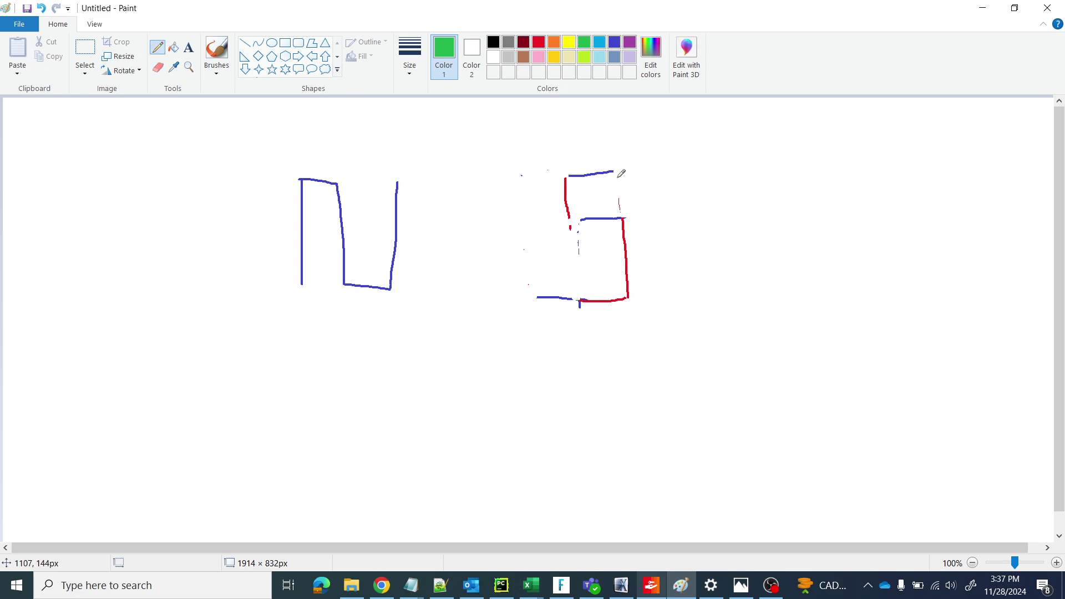
mouse_move(829, 162)
left_mouse_down()
mouse_move(789, 167)
mouse_move(799, 195)
mouse_move(833, 197)
mouse_move(846, 267)
mouse_move(747, 275)
left_mouse_up()
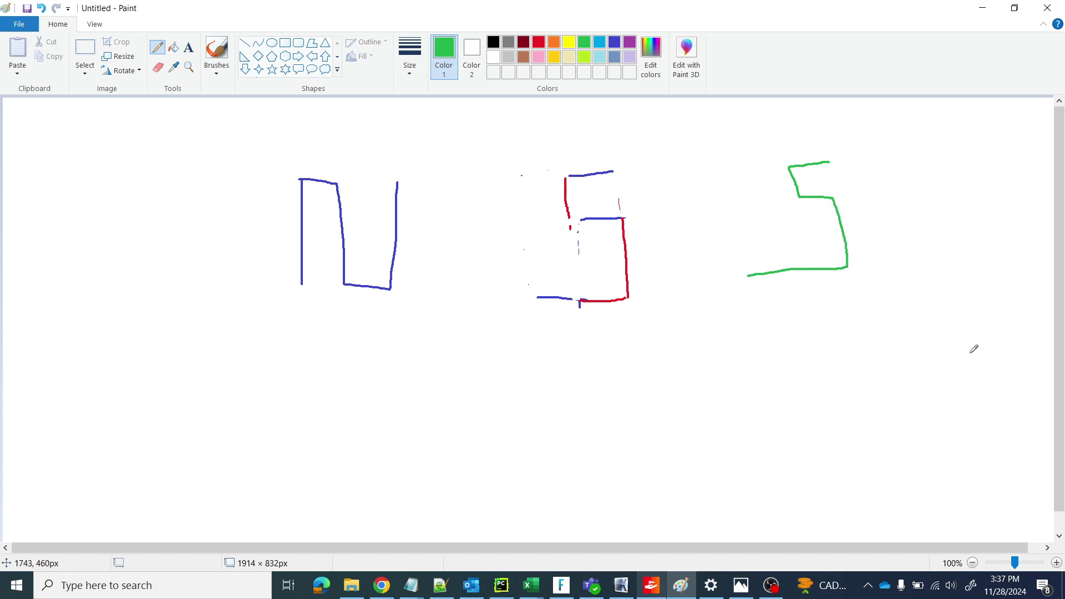
Step: Mark option C with a red tick on the puzzle image in Photos
key("alt+Tab")
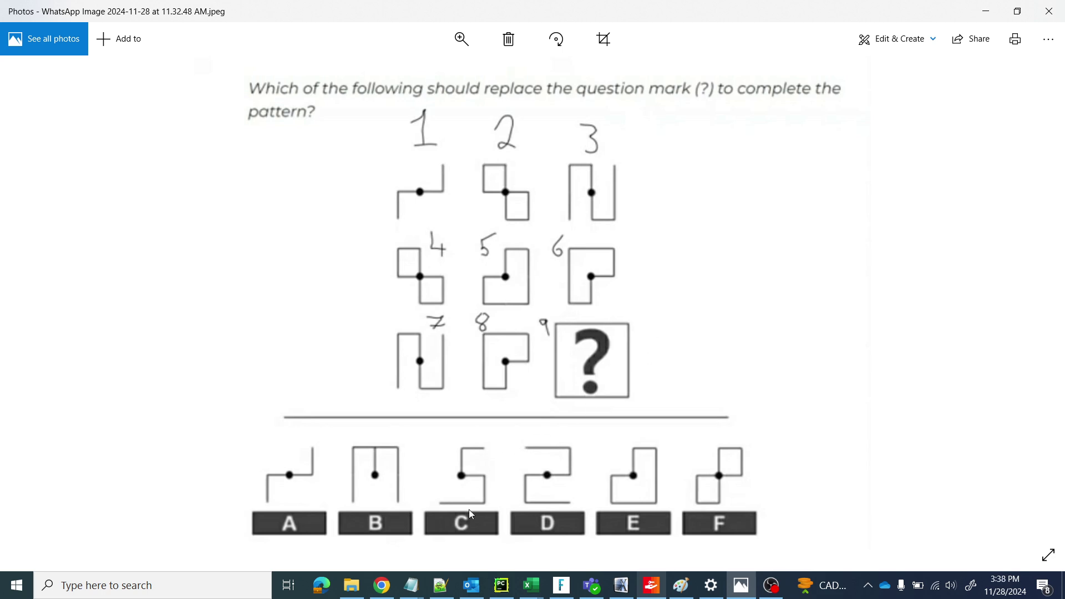
key("ctrl+2")
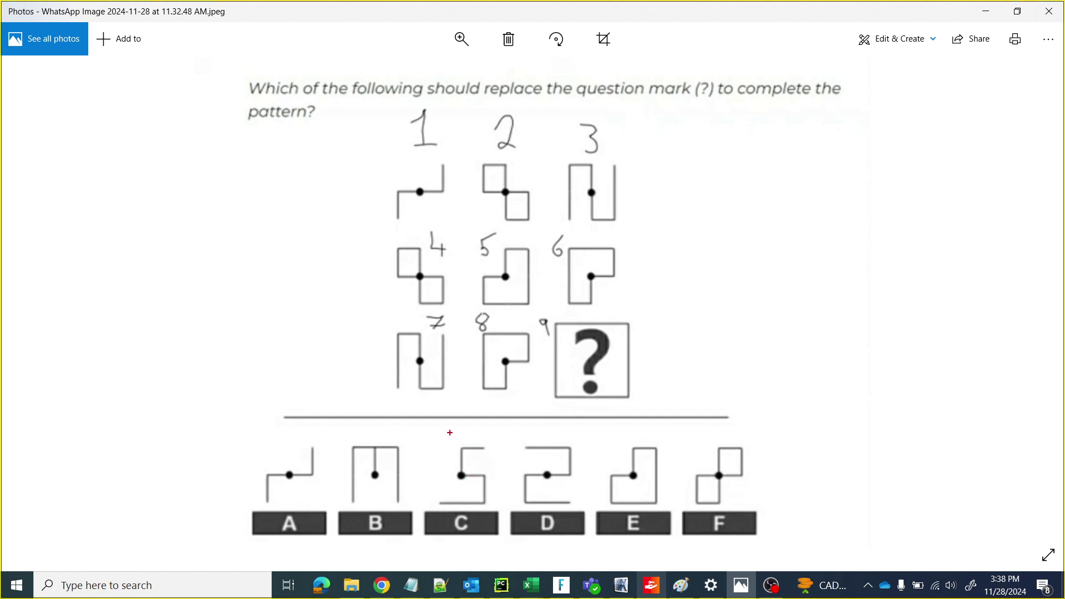
mouse_move(450, 432)
left_mouse_down()
mouse_move(471, 436)
mouse_move(533, 394)
left_mouse_up()
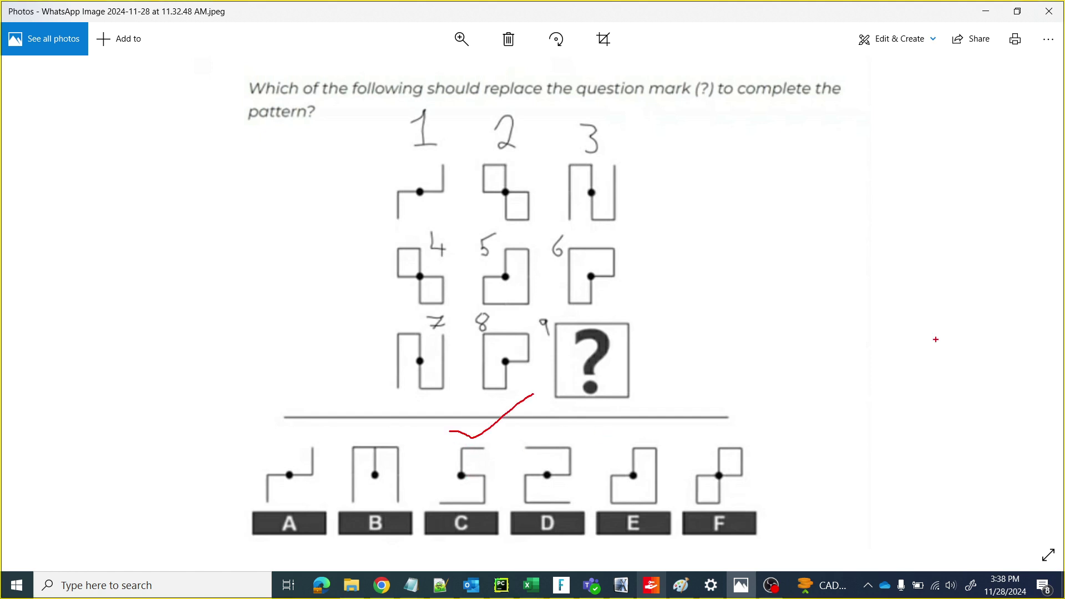